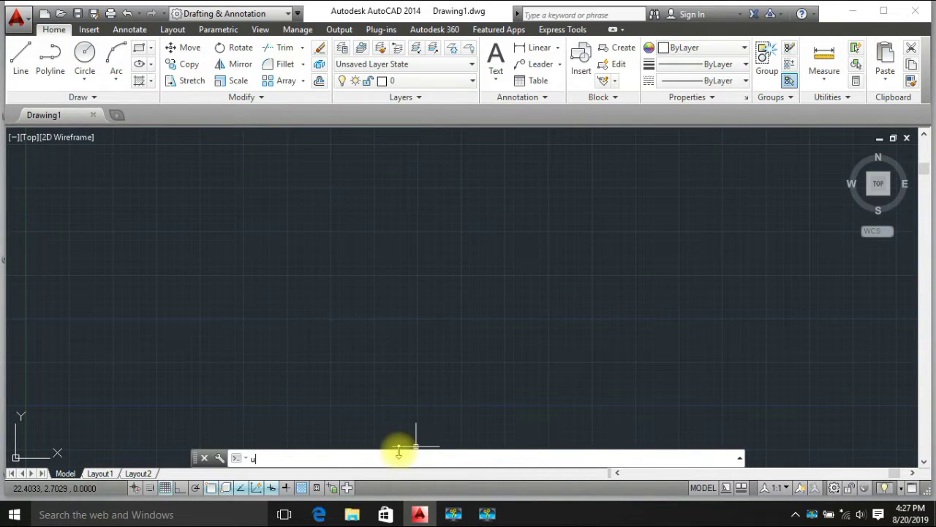
Set the drawing's insertion scale units to Millimeters
text(ni)
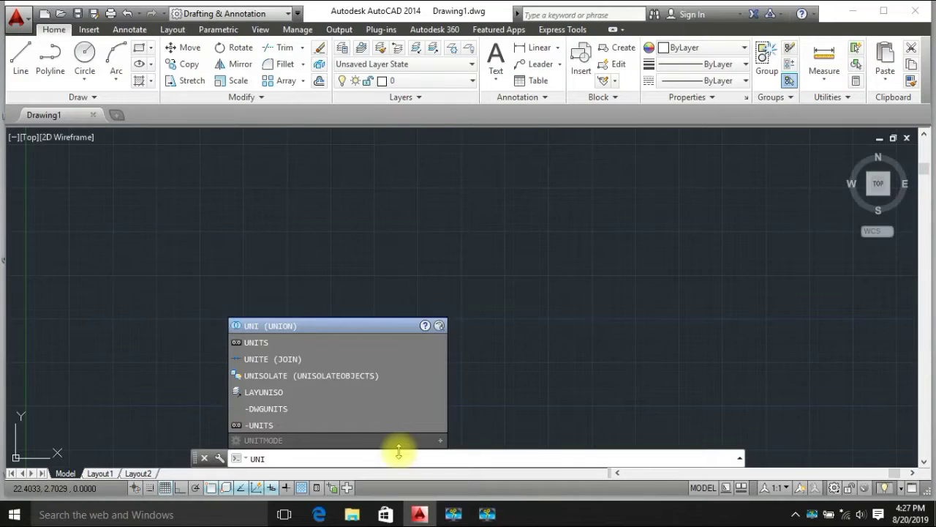
click(314, 342)
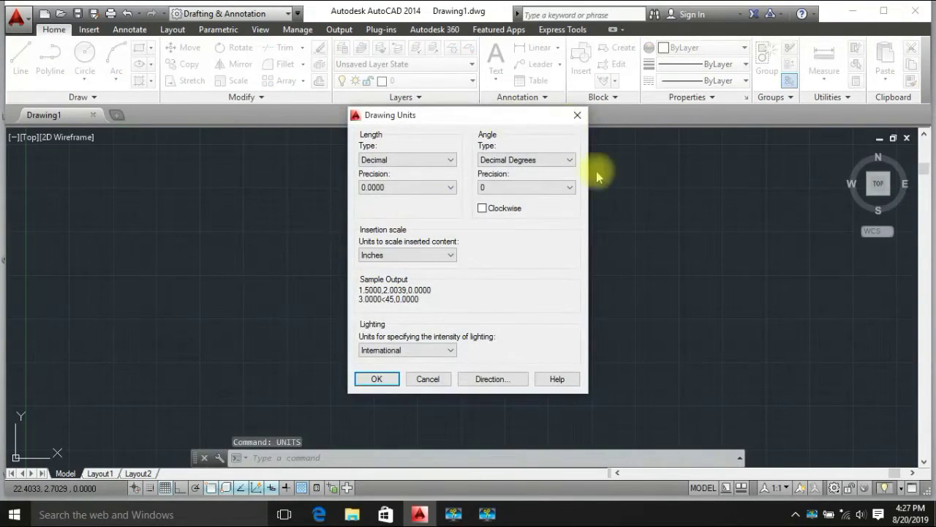
click(410, 253)
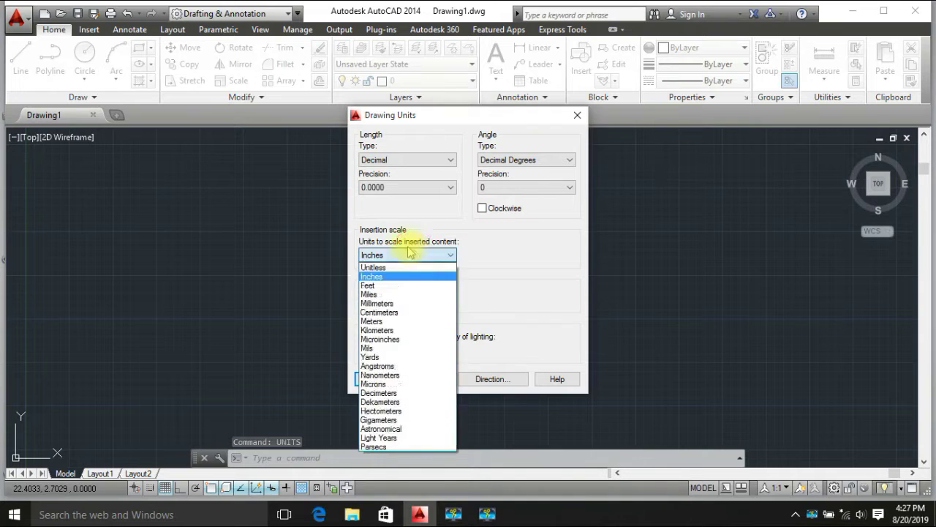
click(419, 303)
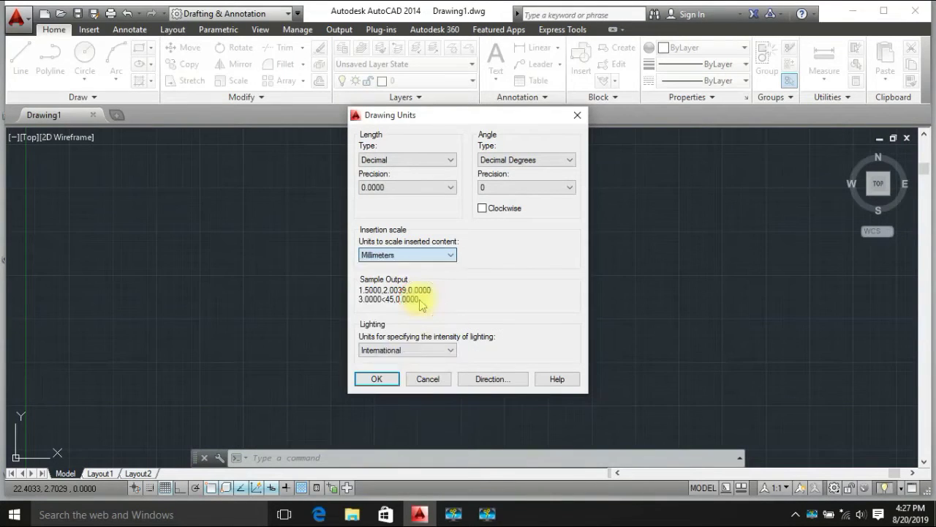
click(376, 378)
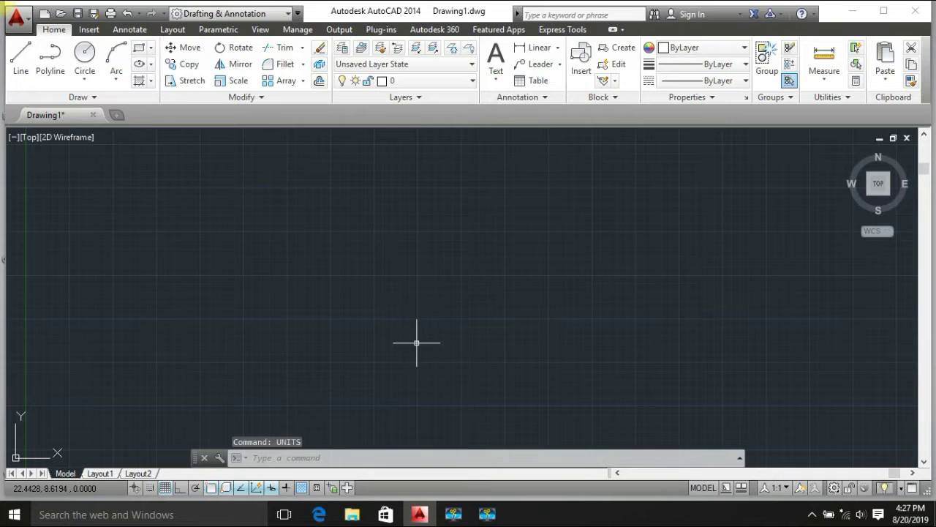
Set the model space limits with the lower left corner at 0,0 and the upper right corner at 500,500
text(LI)
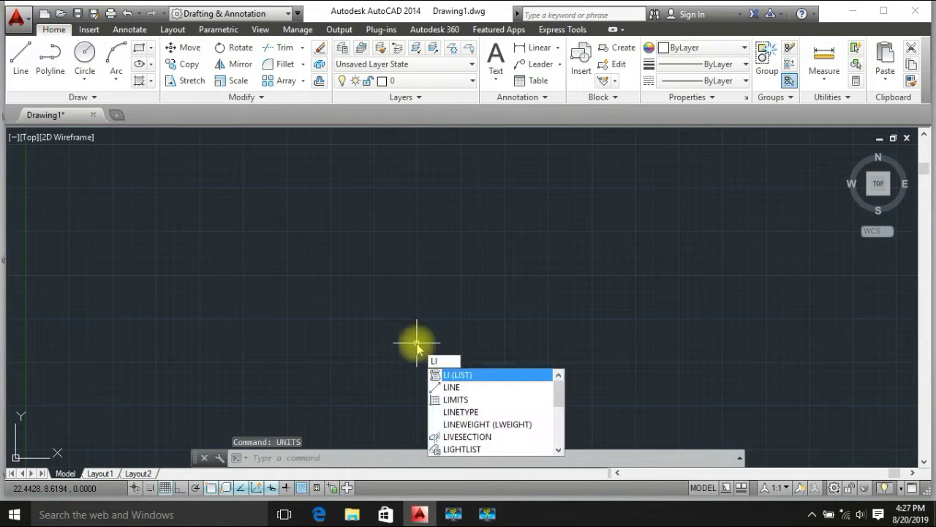
text(MI)
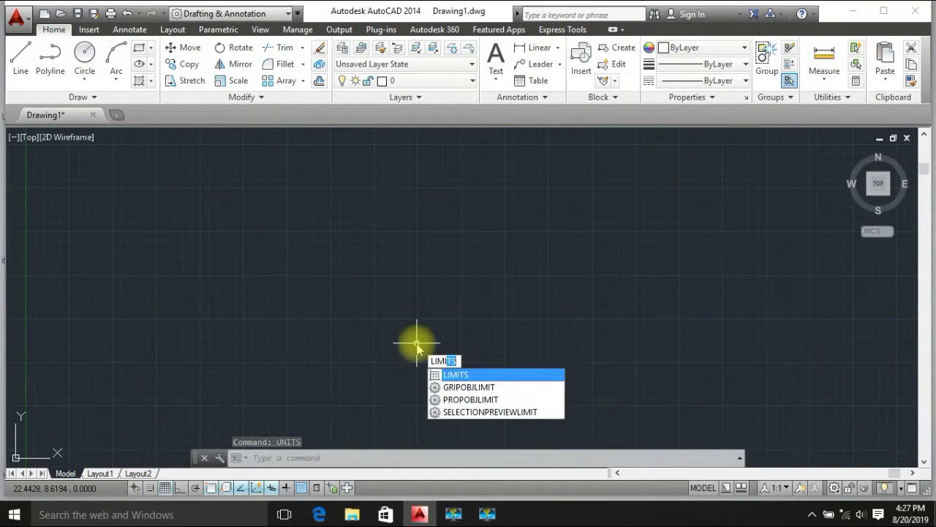
click(487, 374)
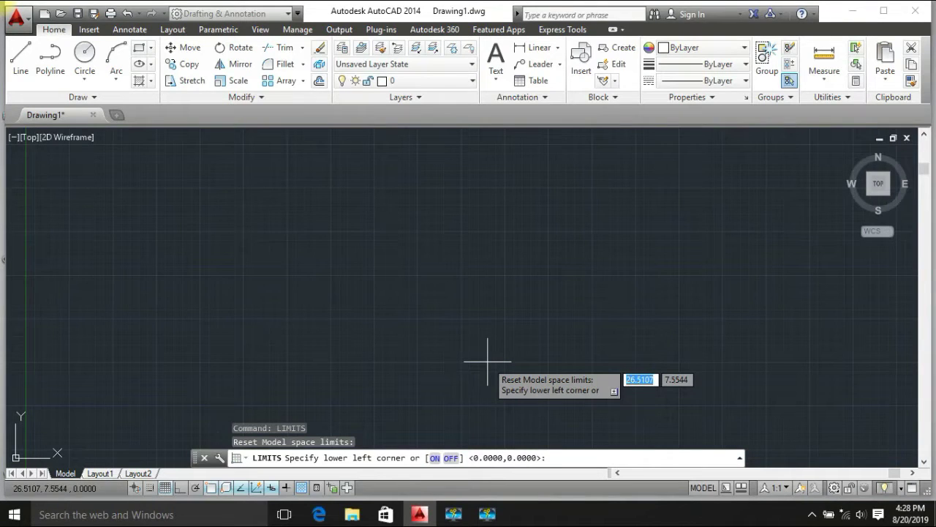
text(0)
key(comma)
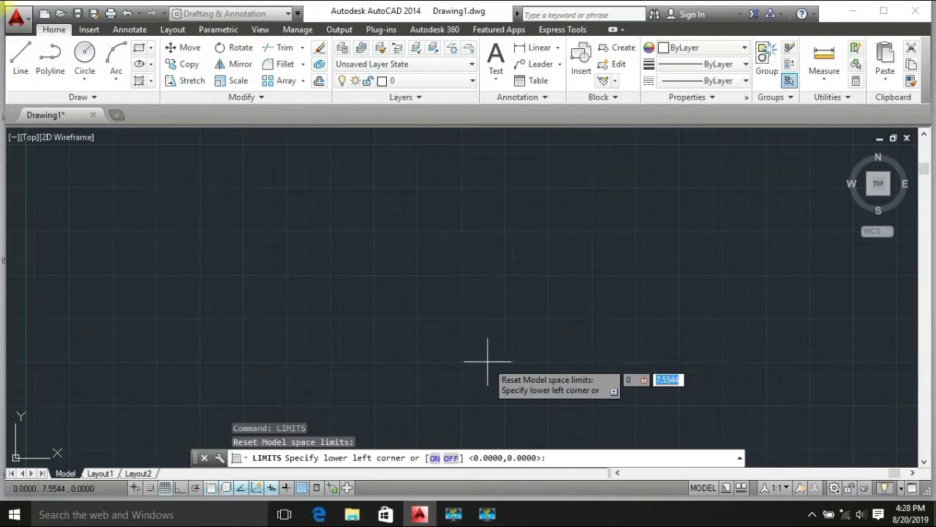
text(0)
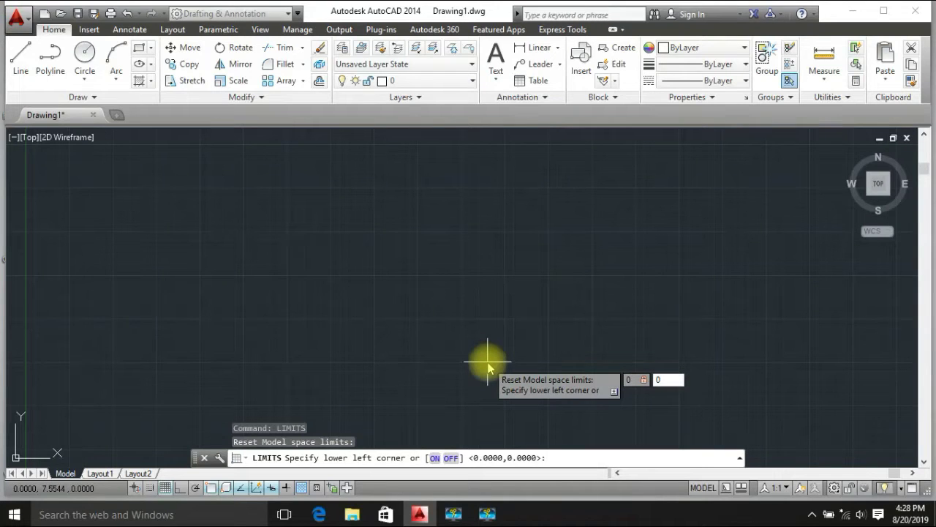
key(Return)
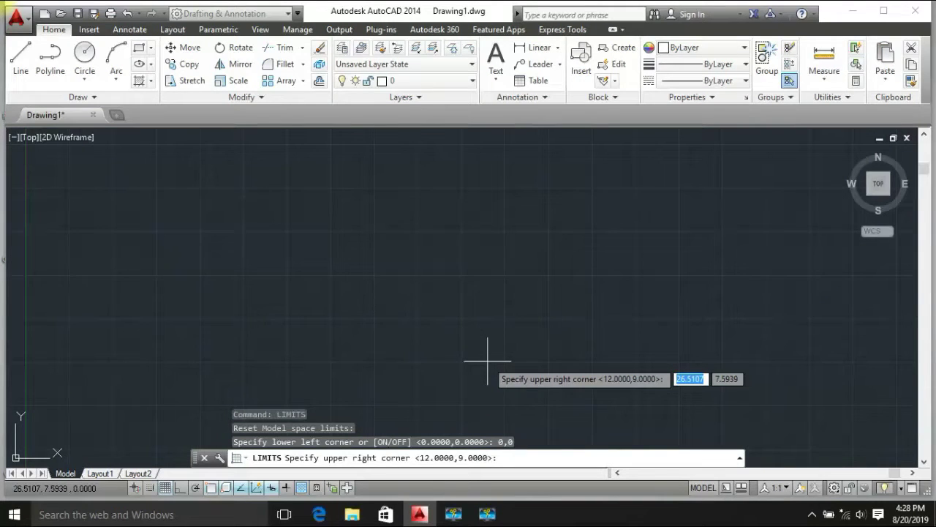
text(50)
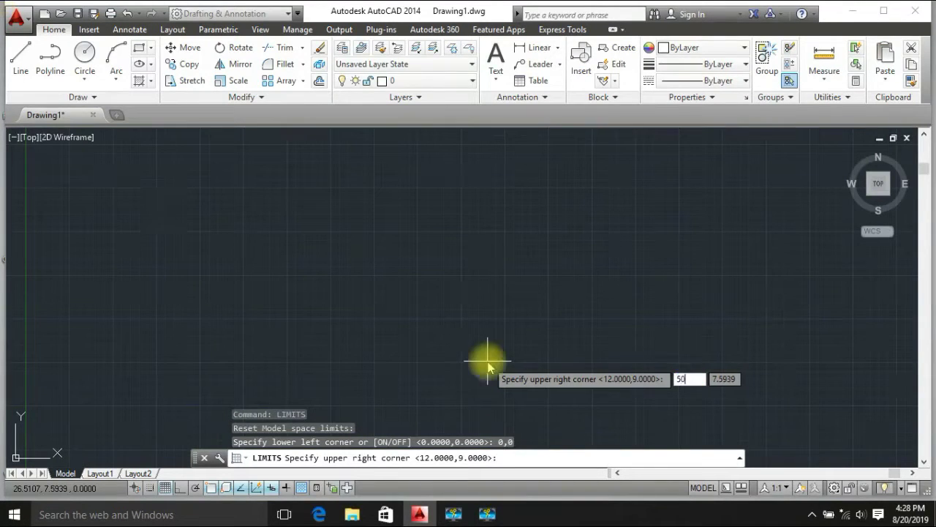
text(0)
key(Tab)
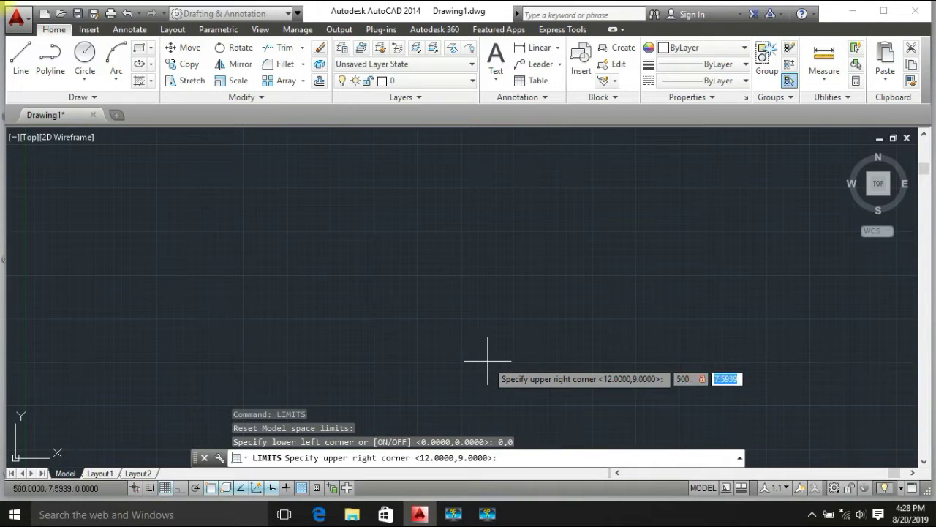
text(500)
key(Return)
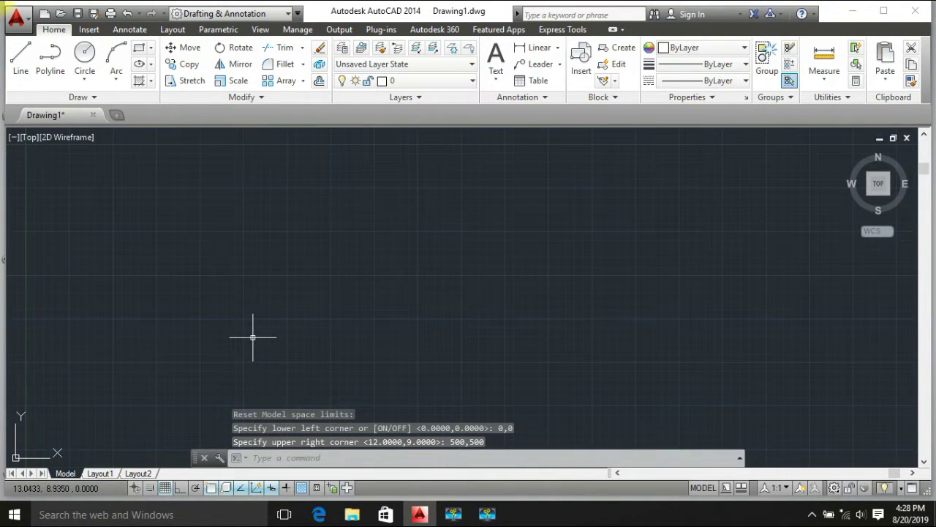
Zoom the view to the full drawing limits using the All option
text(Z)
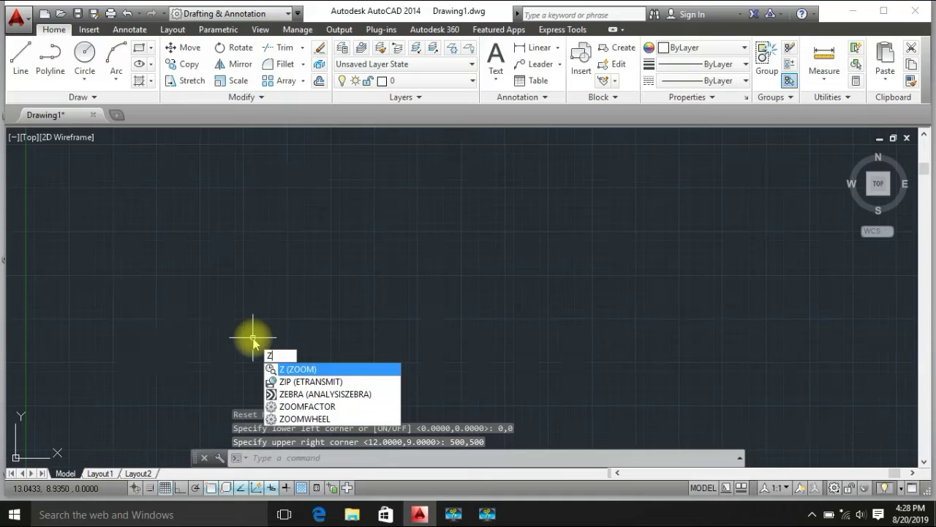
key(Return)
text(4)
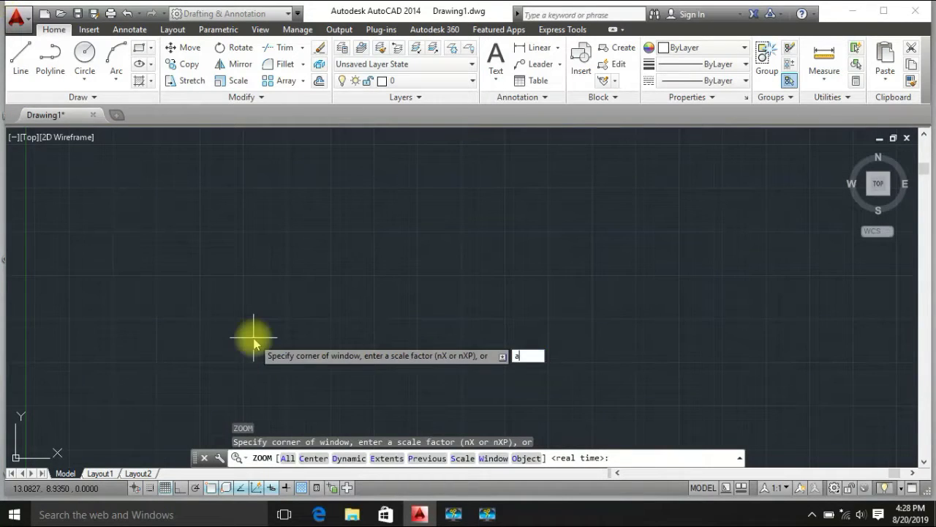
text(a)
key(Return)
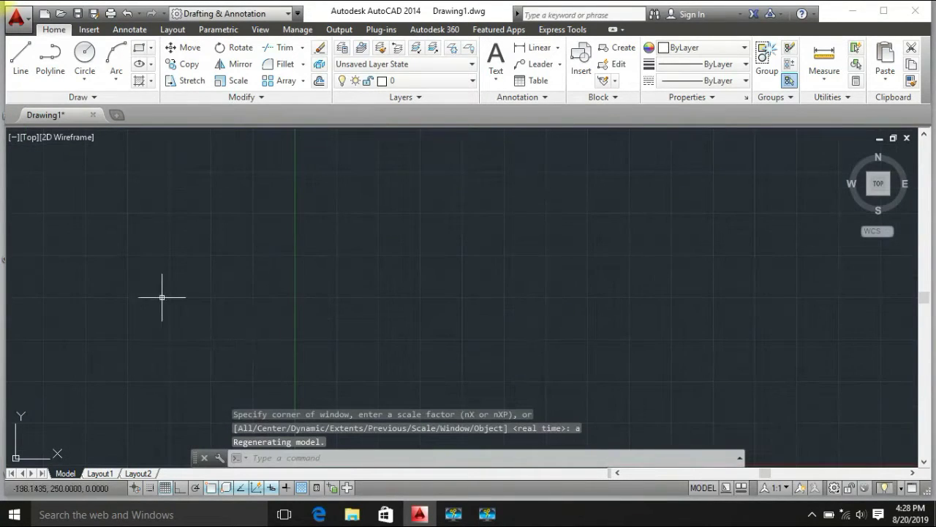
Draw a 140 mm horizontal line running rightward from a free point, with Ortho Mode turned on
click(21, 57)
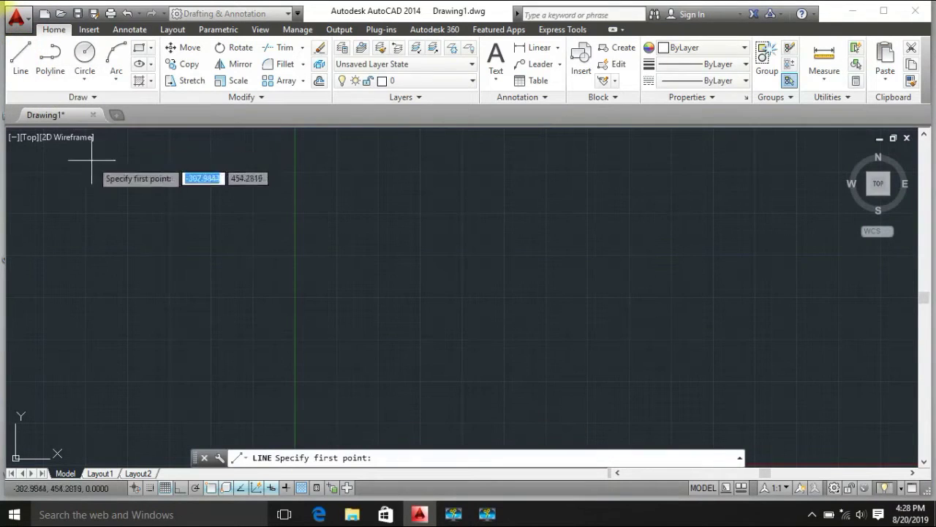
click(148, 285)
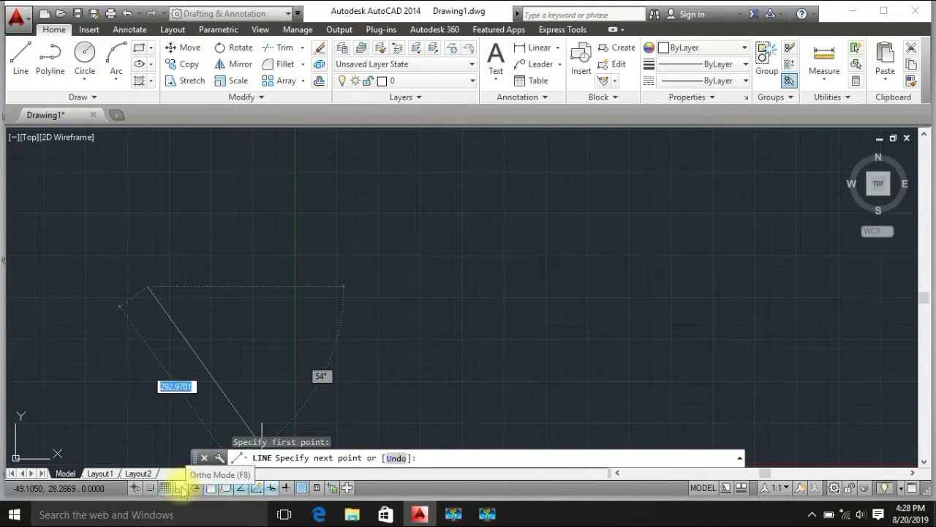
click(181, 489)
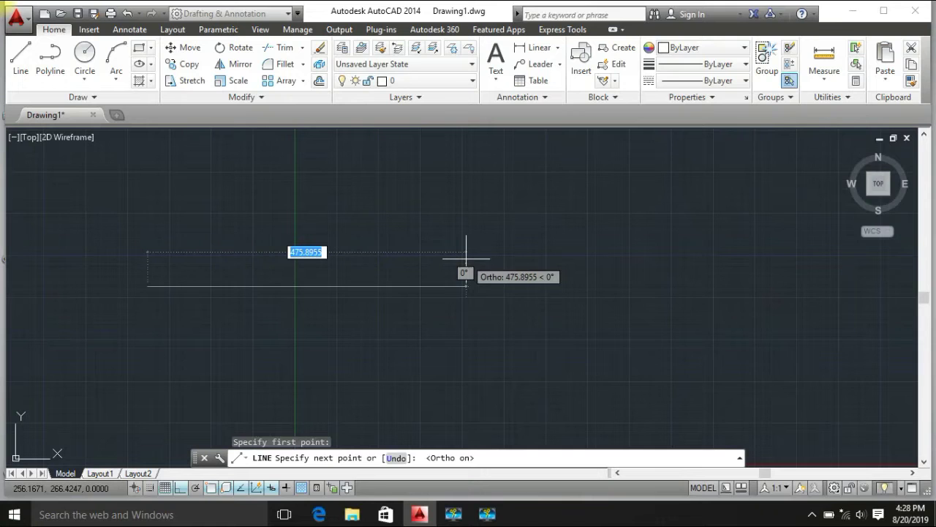
text(140)
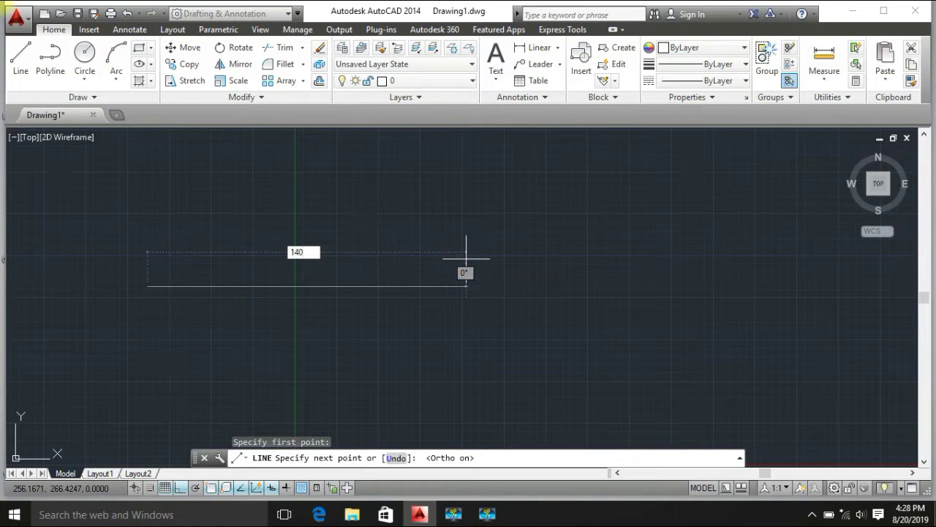
key(Return)
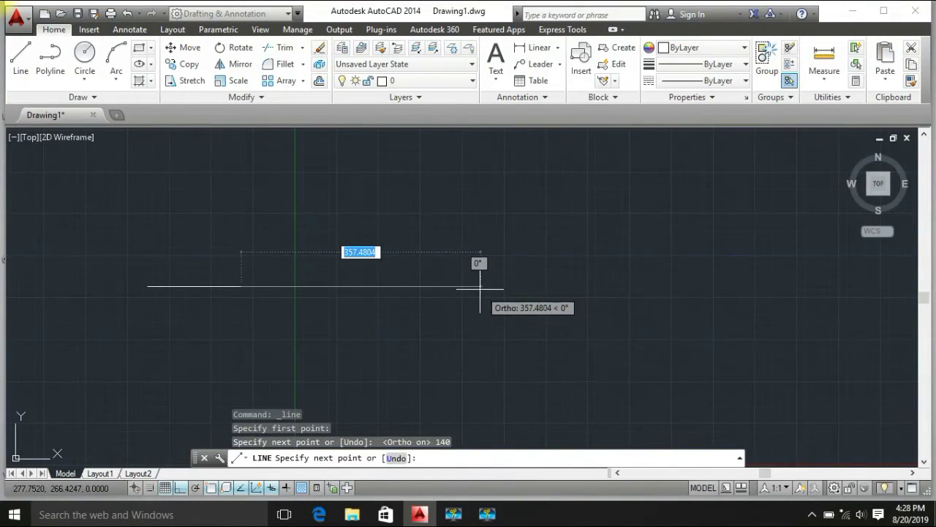
key(Escape)
Change the color of the horizontal line to Red and deselect it
scroll(202, 280, up, 4)
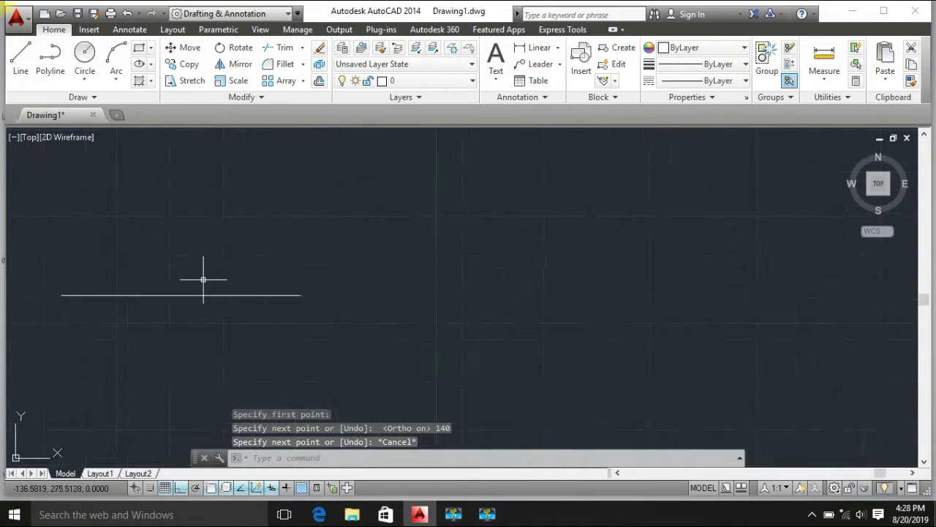
scroll(202, 280, up, 4)
middle_drag(219, 289, 424, 249)
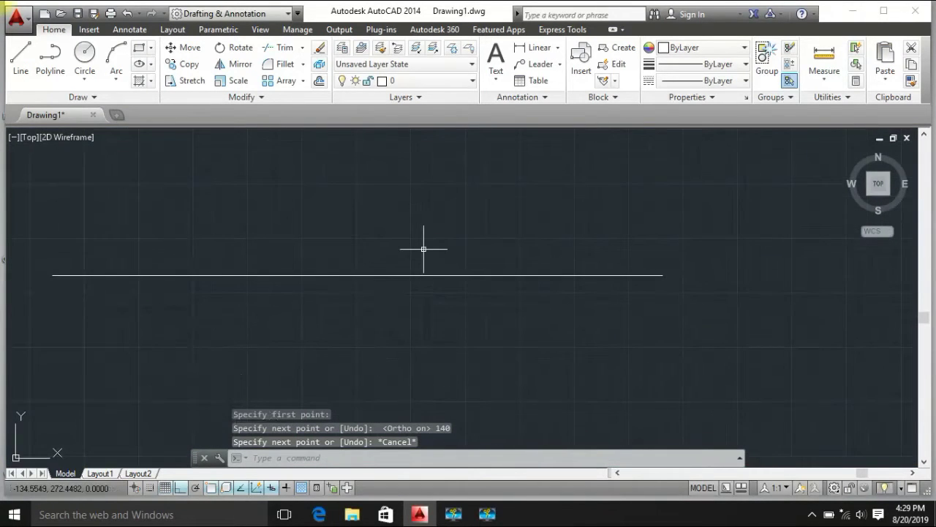
click(313, 276)
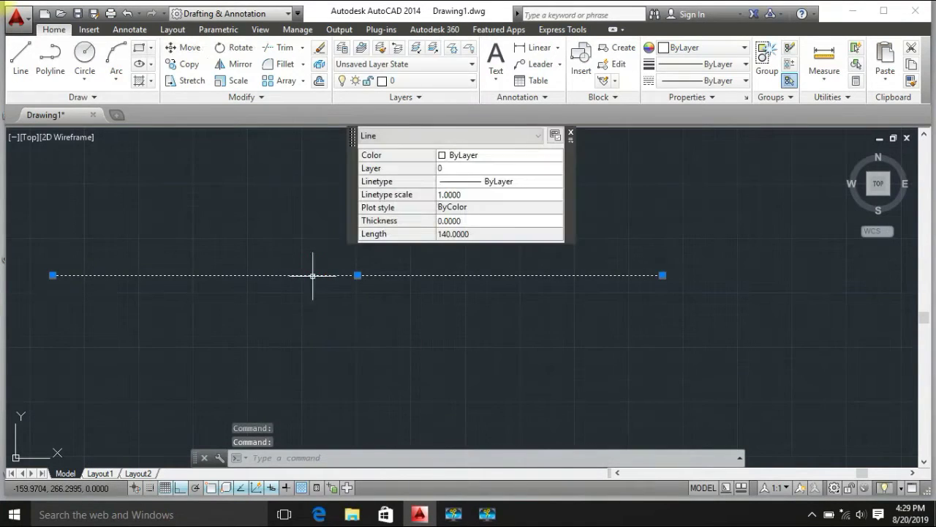
click(482, 156)
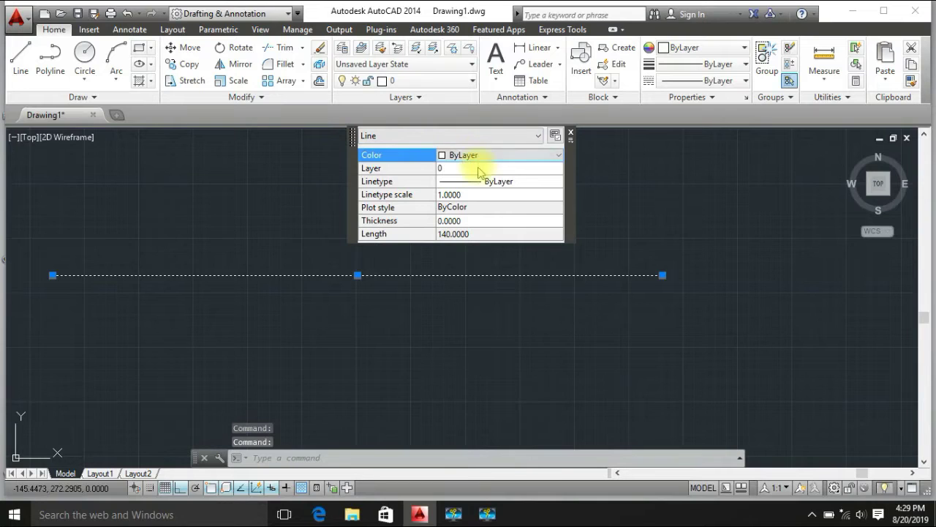
click(490, 156)
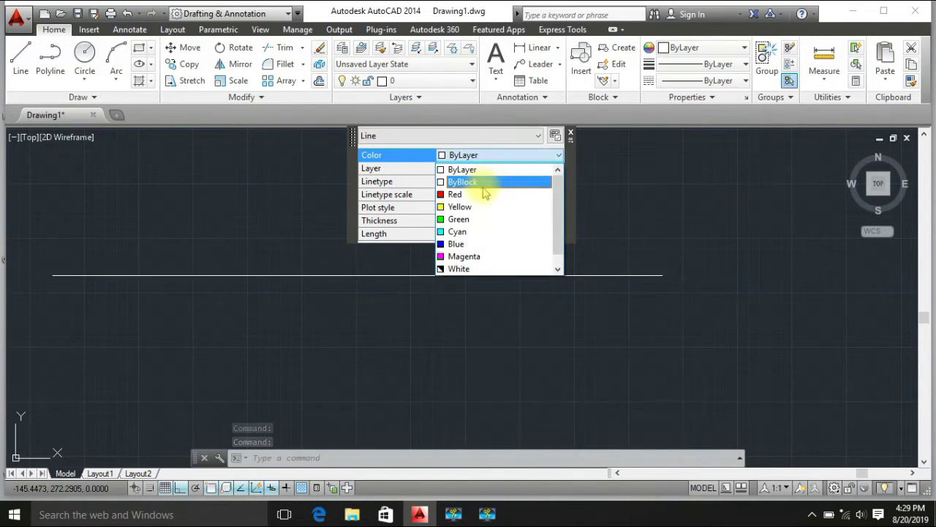
click(482, 192)
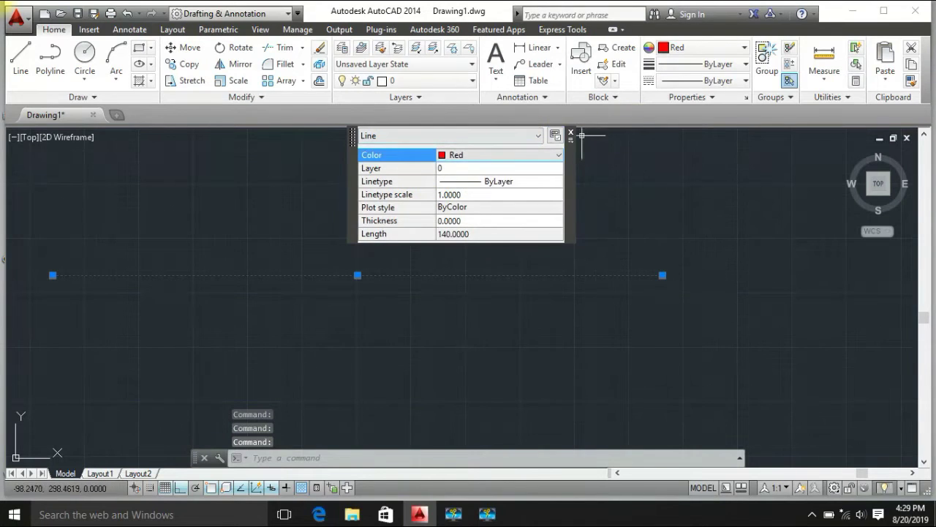
click(570, 133)
key(Escape)
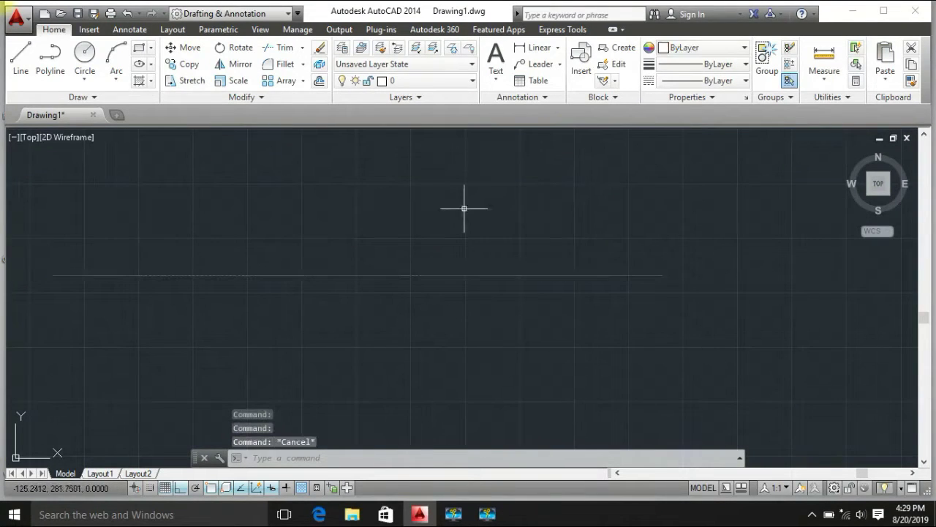
Draw a circle of radius 40 mm centered on the midpoint of the horizontal line
click(85, 53)
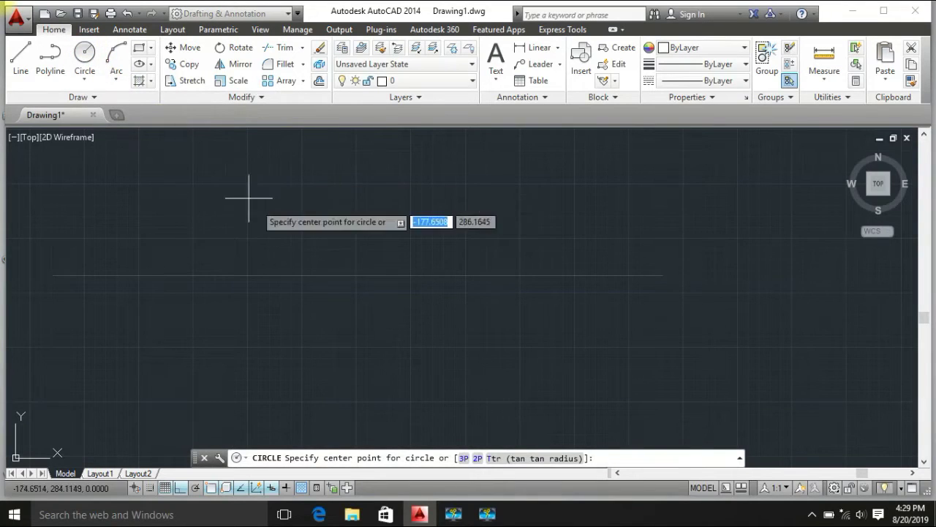
click(357, 275)
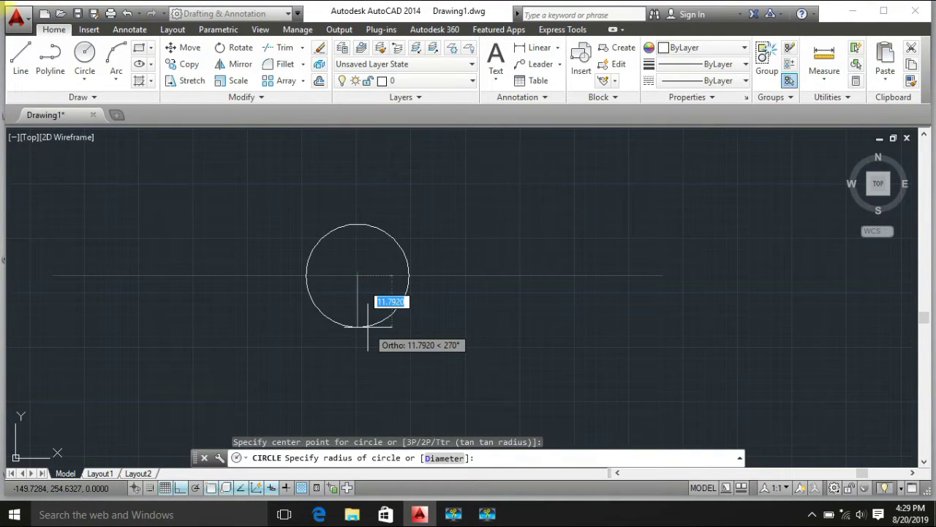
text(4)
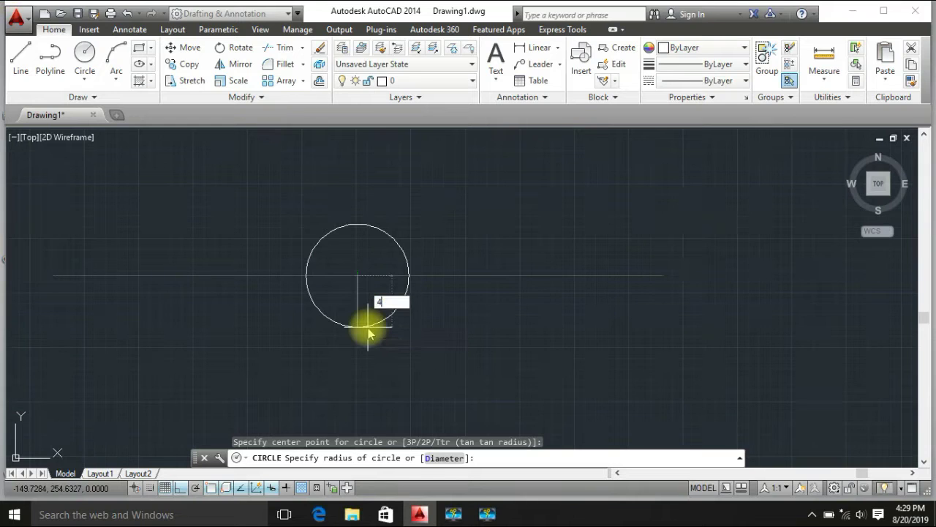
text(0)
key(Return)
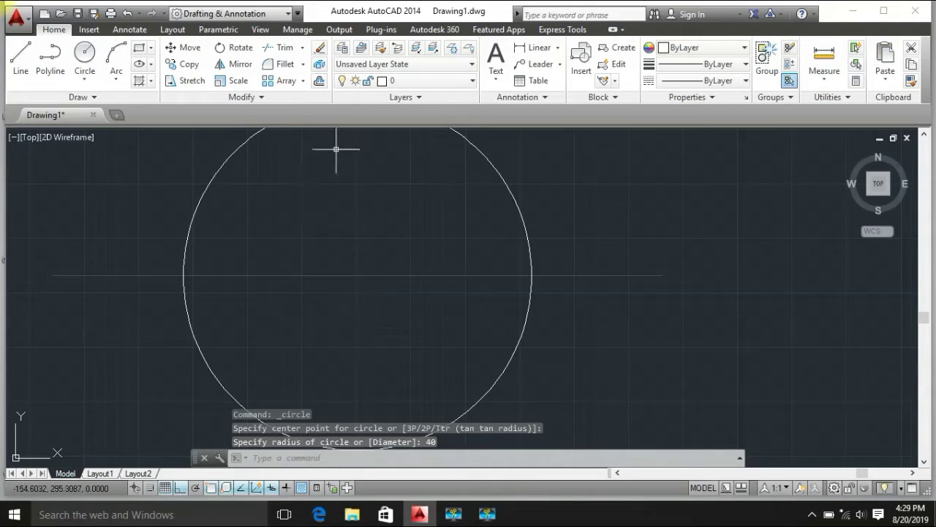
scroll(346, 196, down, 2)
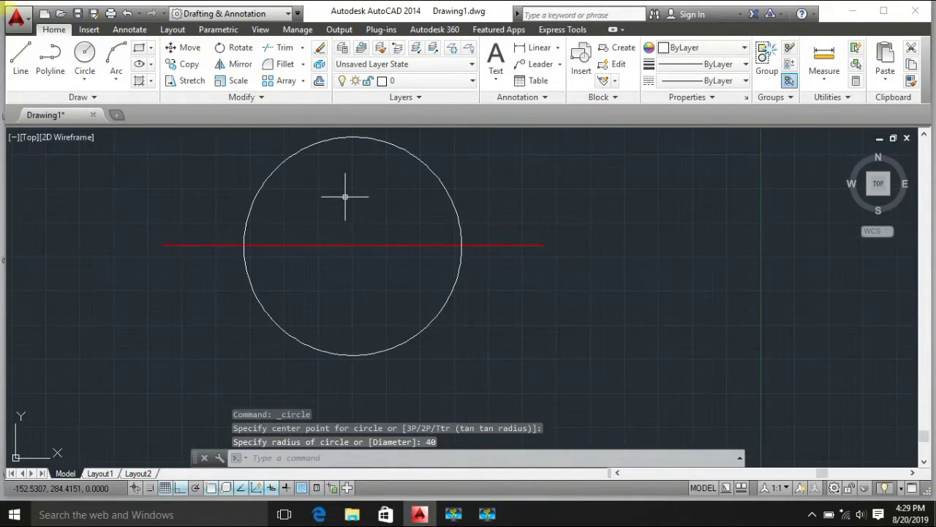
Draw a circle of radius 20 mm concentric with the 40 mm radius circle, centered on the red line's midpoint
click(85, 57)
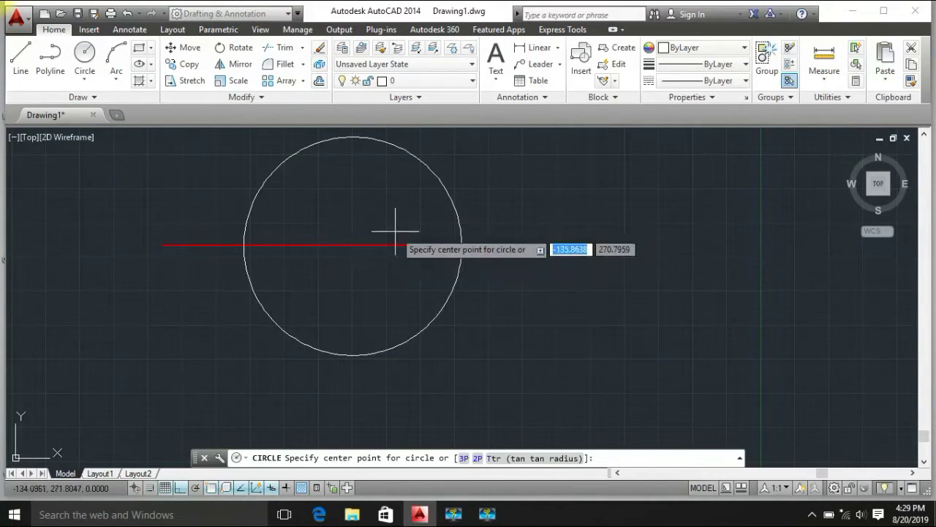
click(353, 245)
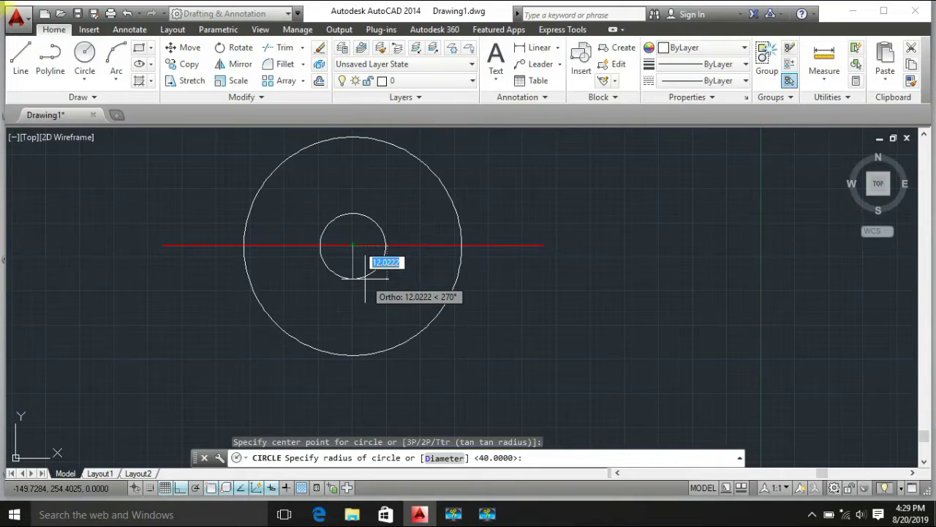
text(20)
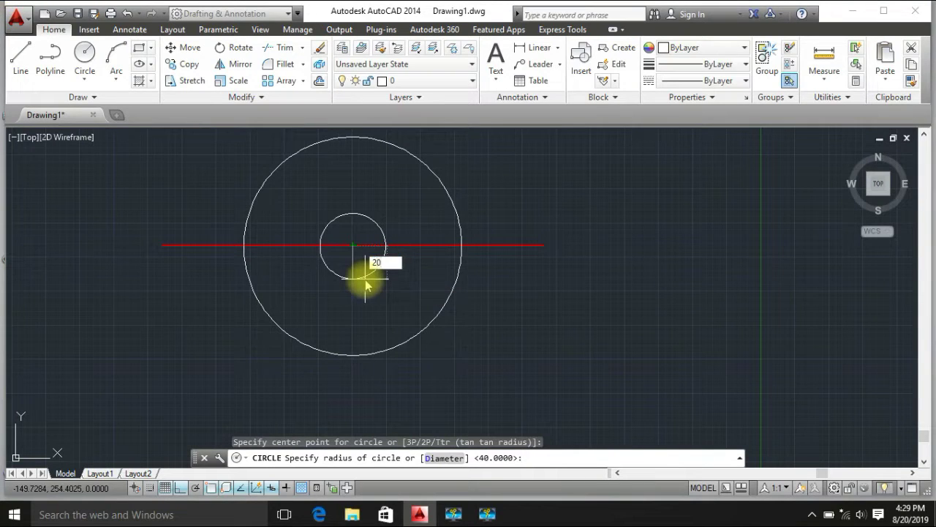
key(Return)
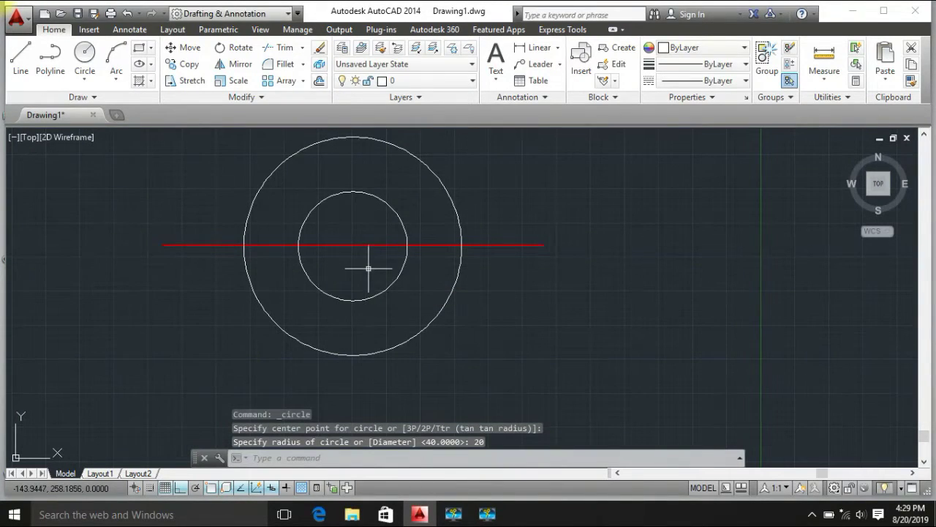
Draw a 12 mm vertical line upward from the left endpoint of the red centerline
click(22, 57)
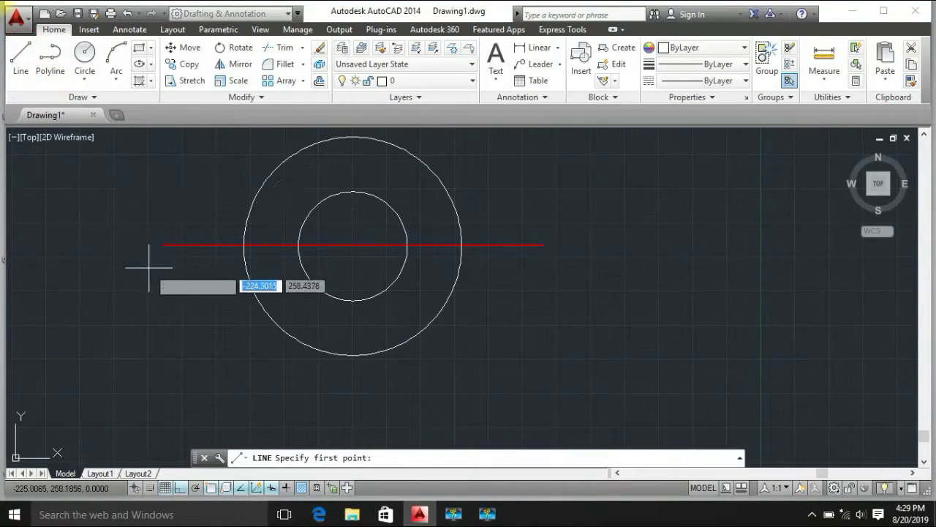
click(162, 245)
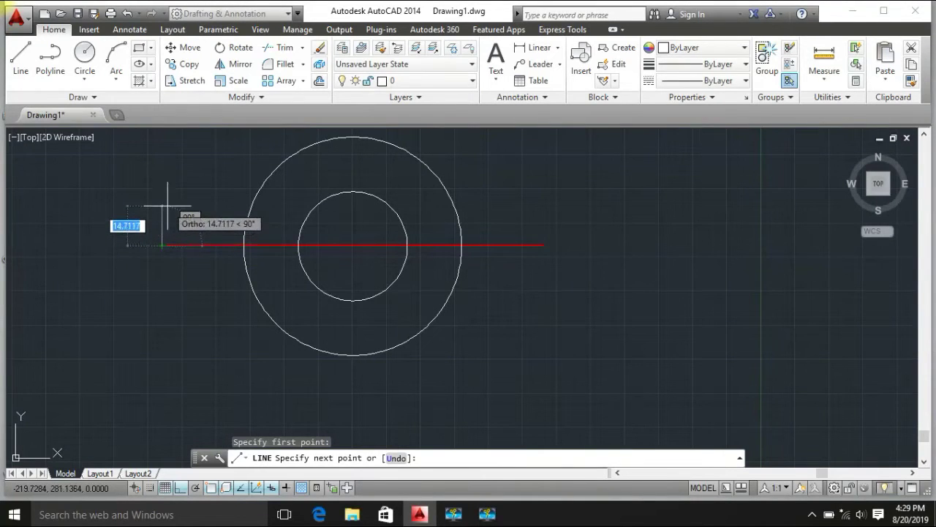
text(1)
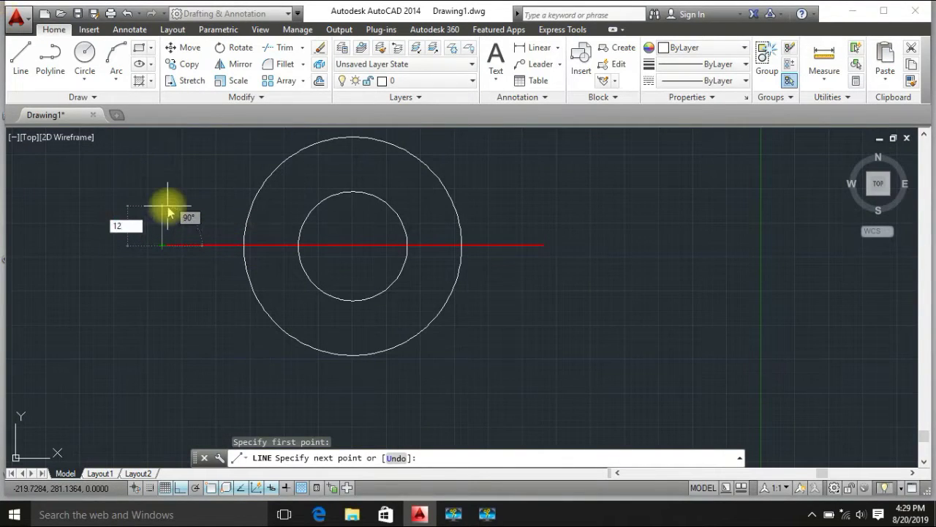
text(2)
key(Return)
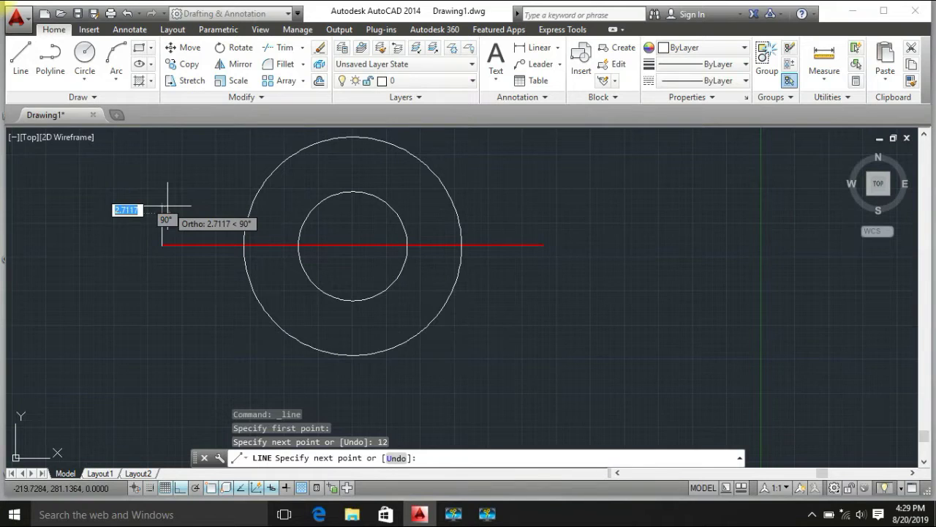
key(Escape)
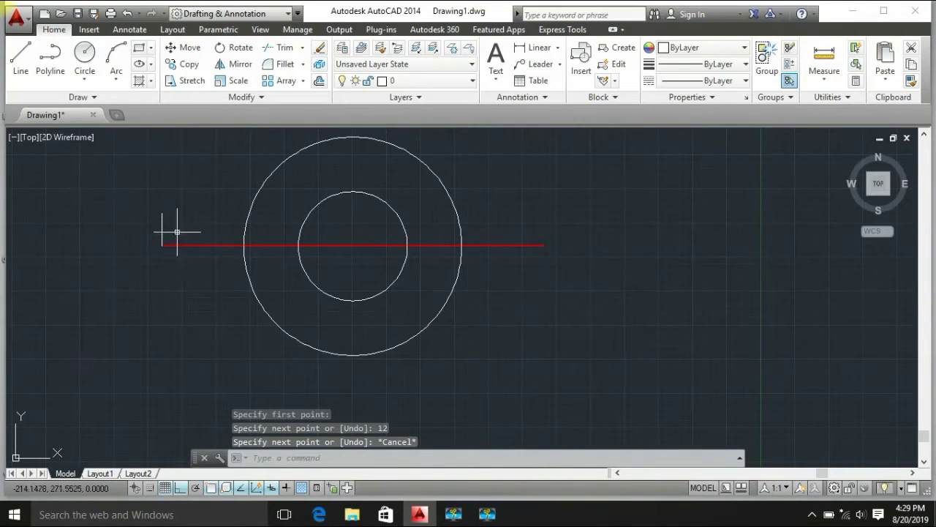
Change the color of the short vertical line at the centerline's left end to Red and deselect it
click(164, 227)
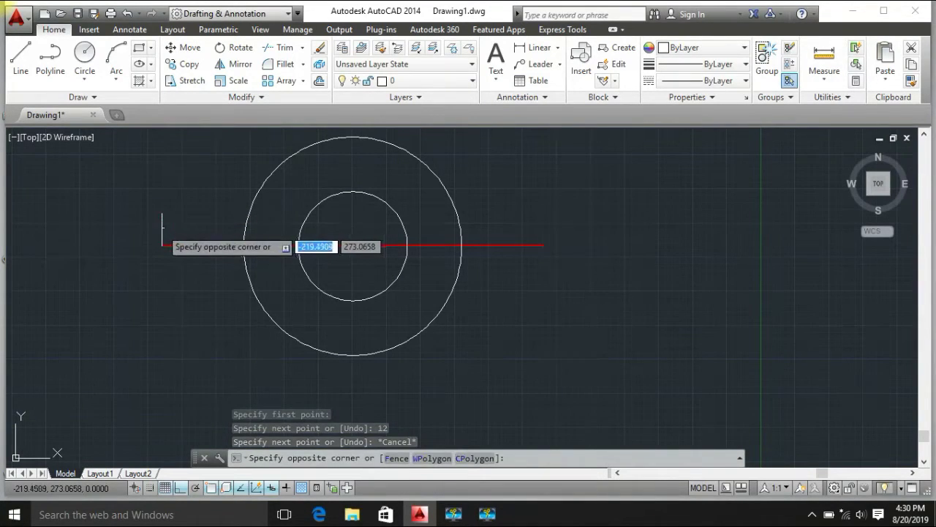
click(163, 229)
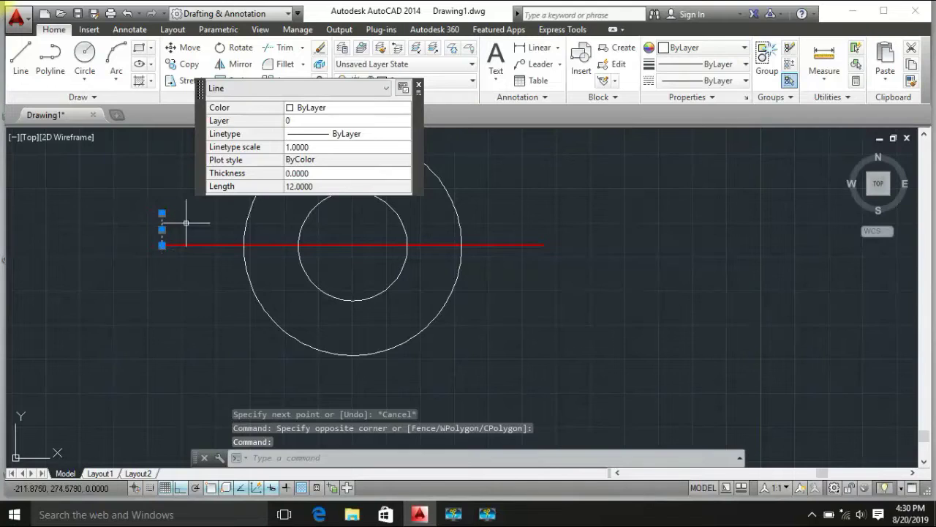
click(348, 110)
click(350, 110)
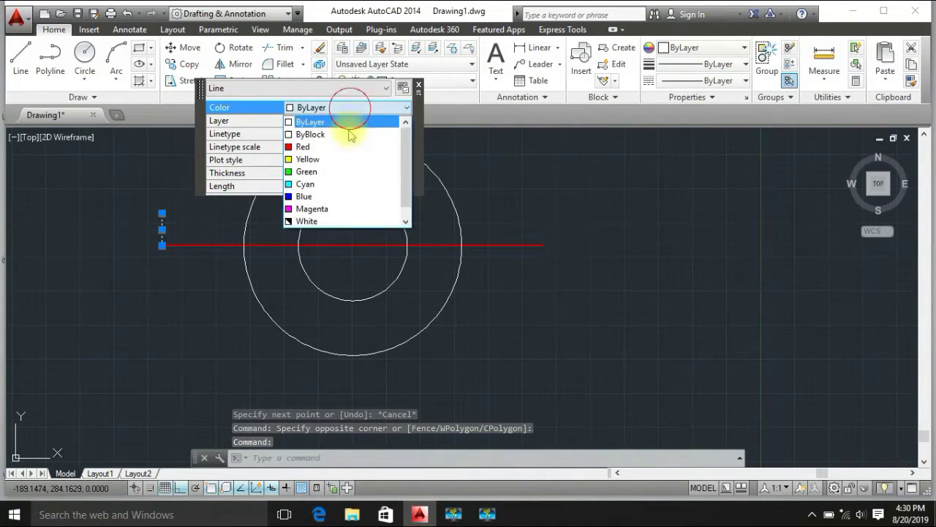
click(352, 149)
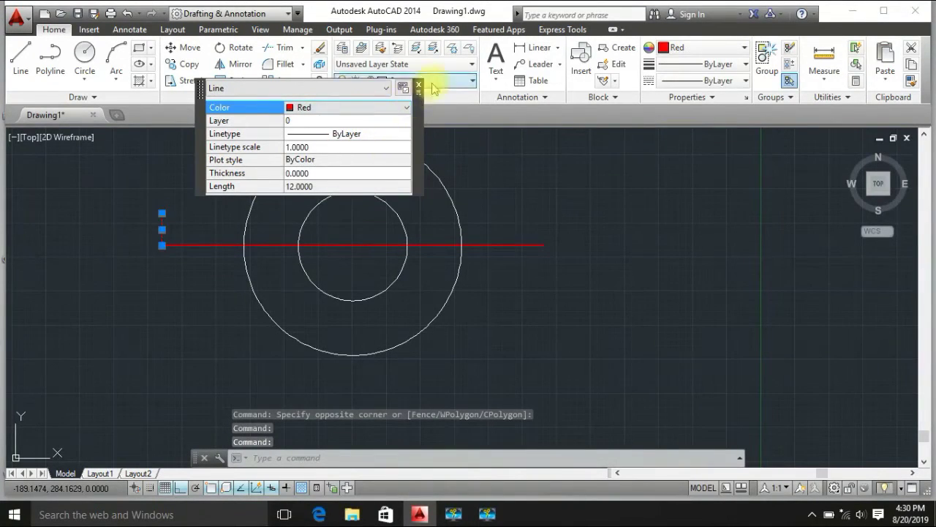
click(418, 85)
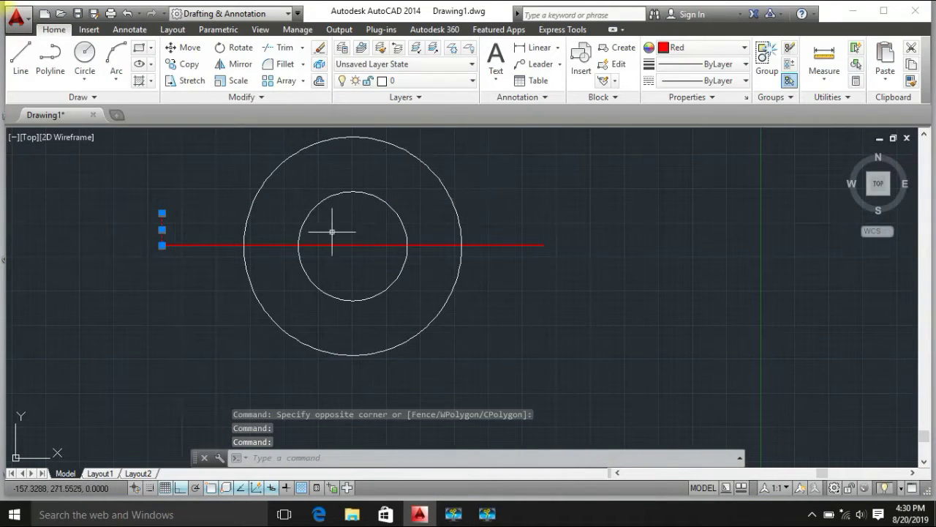
key(Escape)
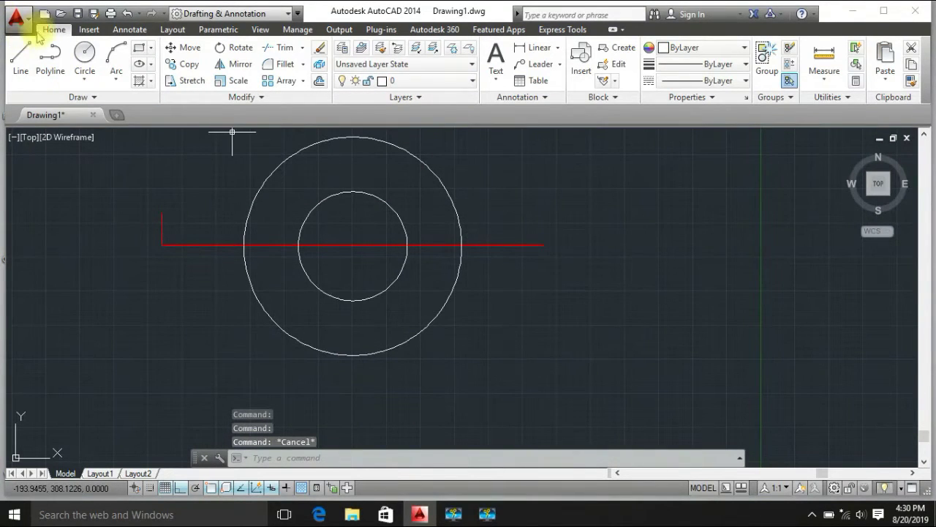
click(20, 59)
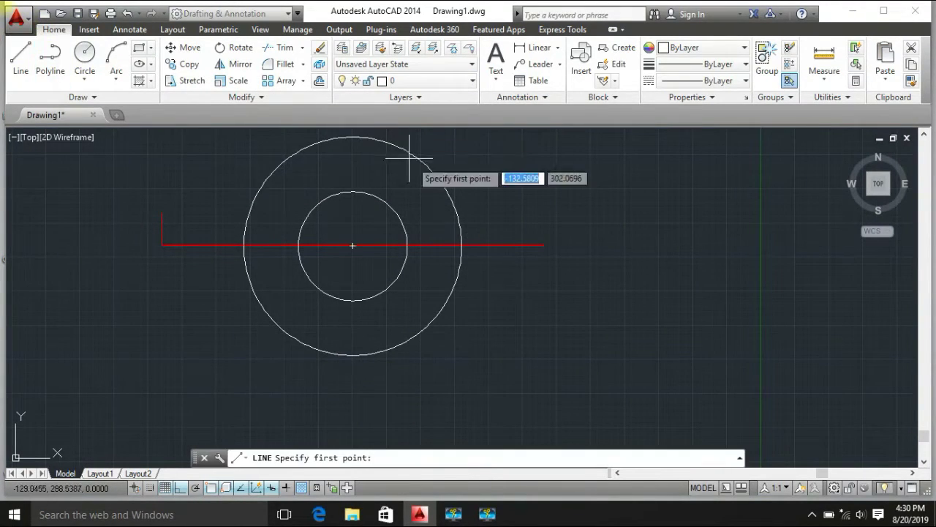
click(545, 245)
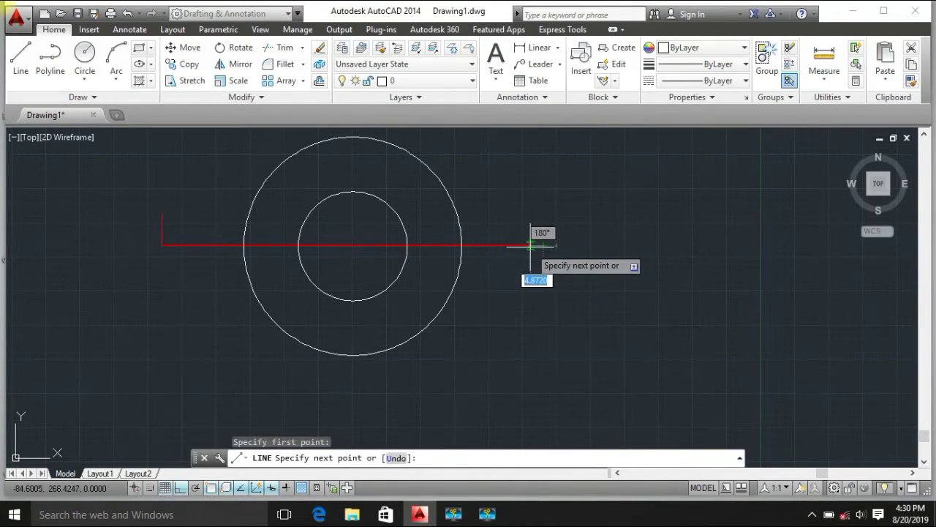
text(12)
key(Return)
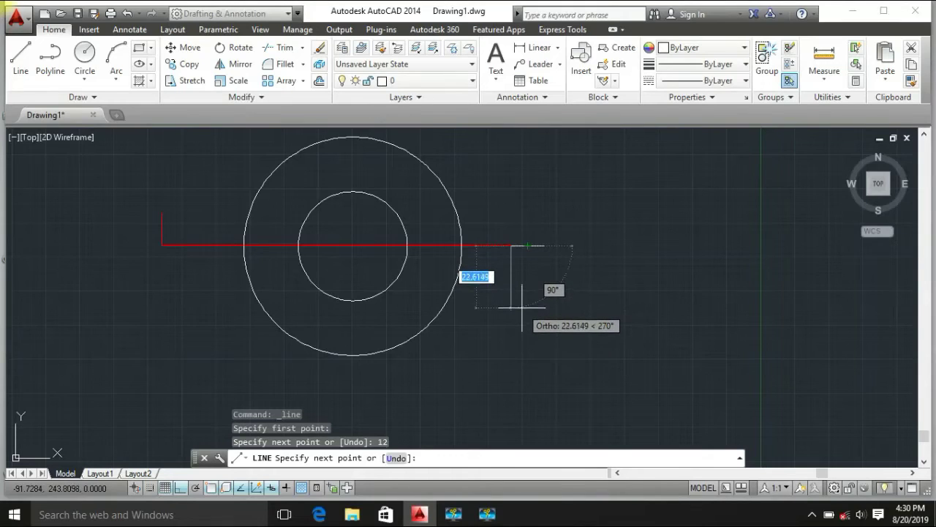
key(Return)
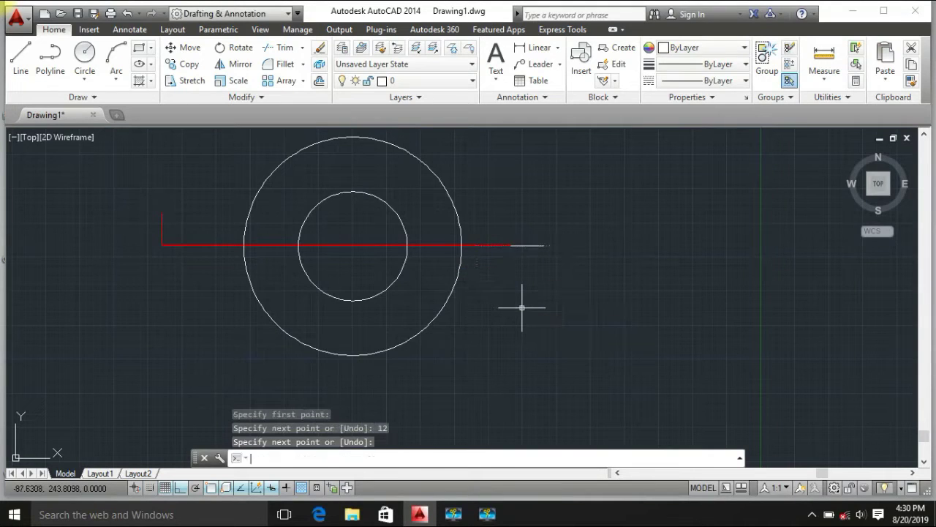
click(530, 245)
key(Delete)
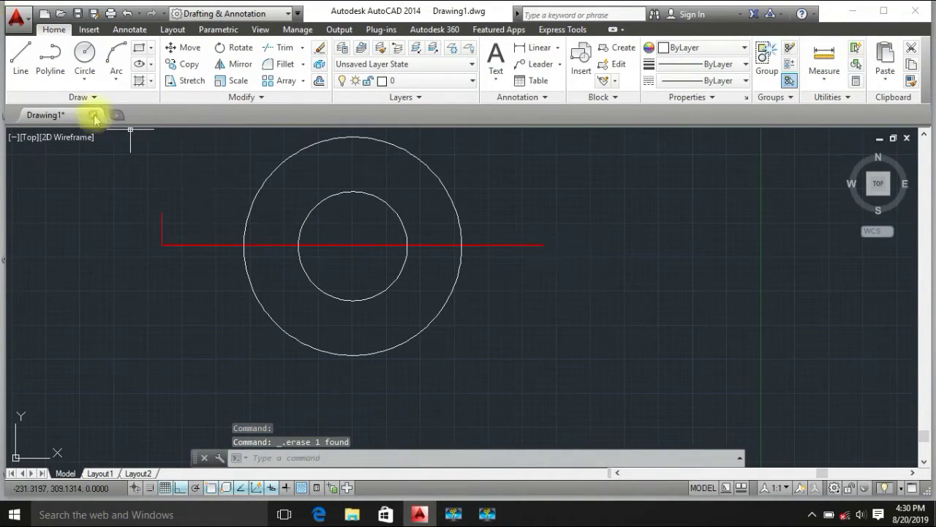
Draw a 12 mm vertical line downward from the right endpoint of the red centerline
click(22, 59)
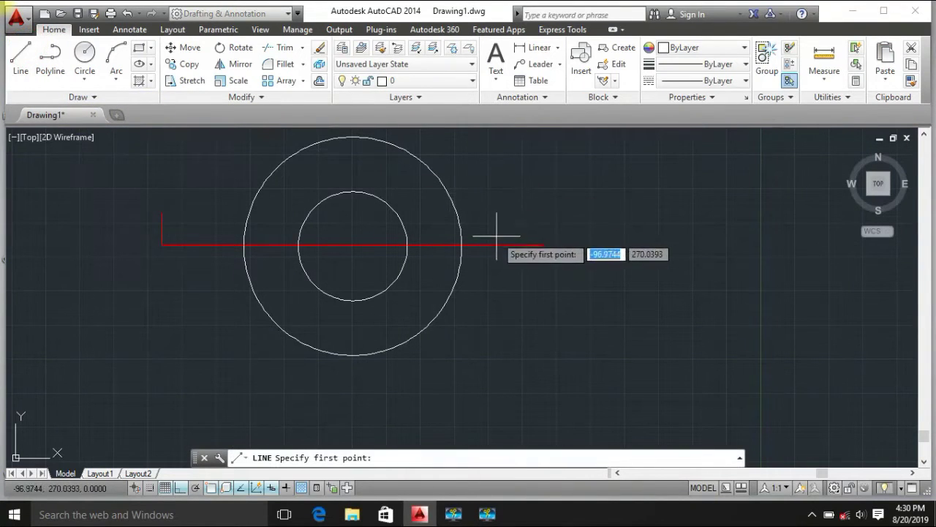
click(543, 245)
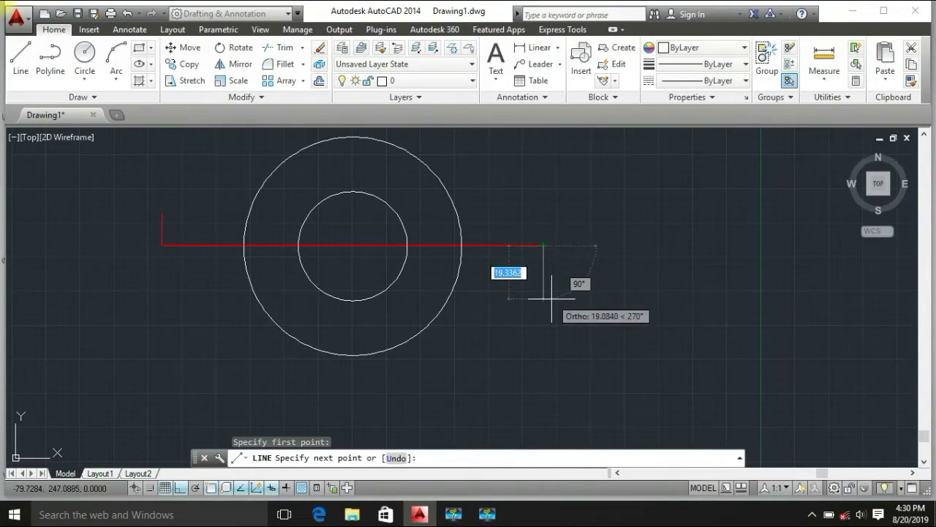
text(12)
key(Return)
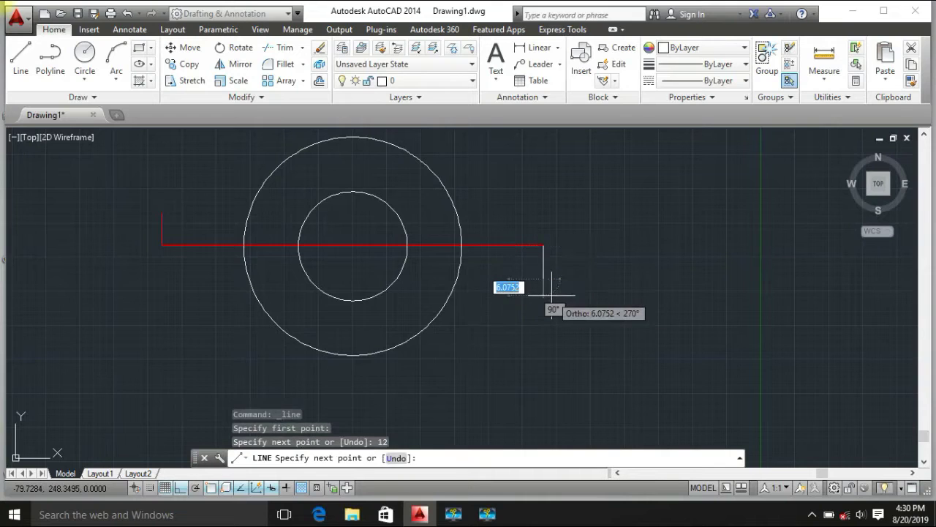
key(Escape)
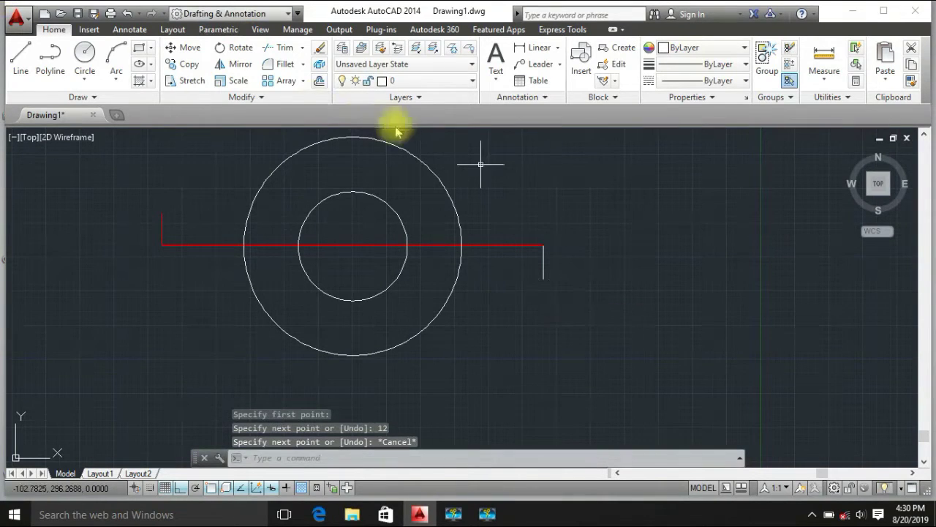
Change the color of the short vertical line at the centerline's right end to Red and deselect it
click(542, 258)
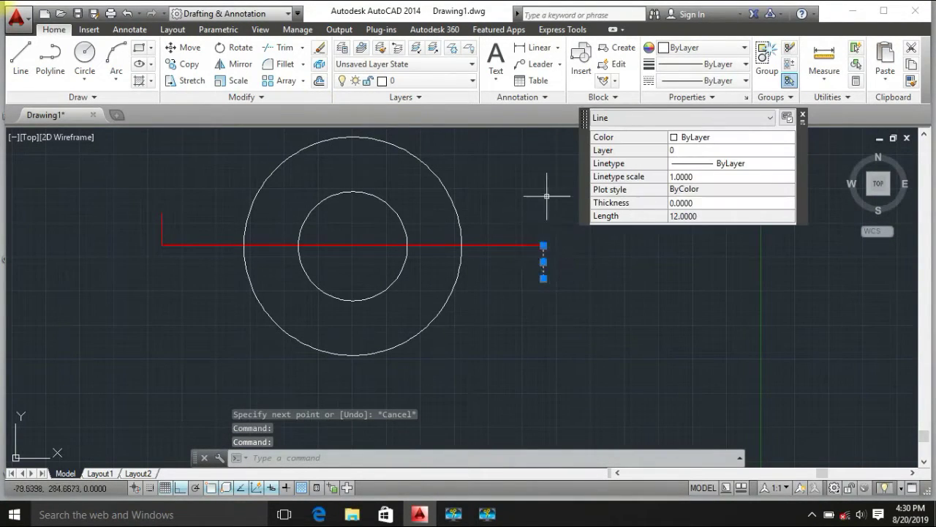
click(681, 137)
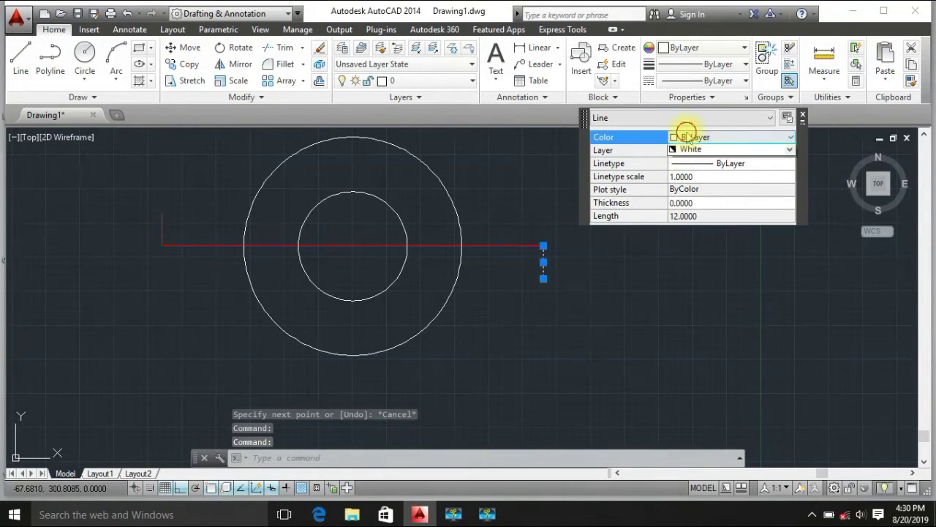
click(685, 137)
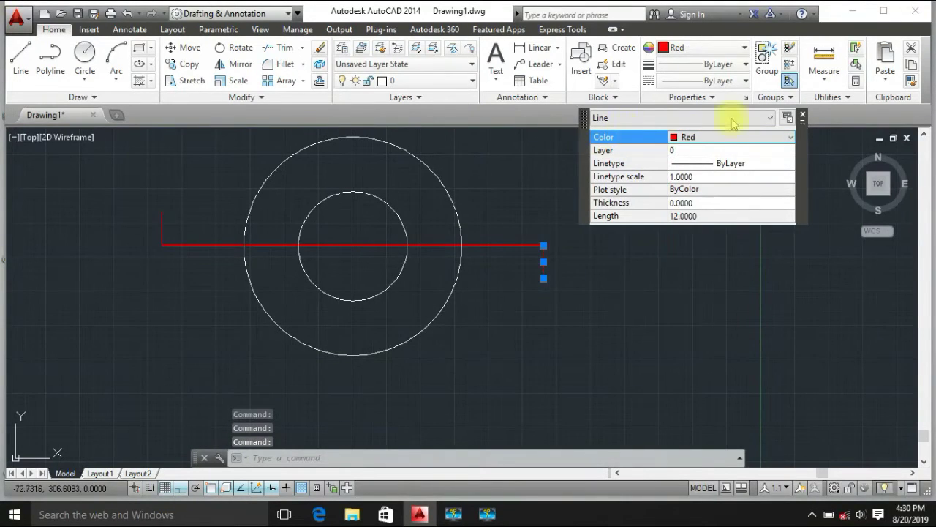
click(803, 117)
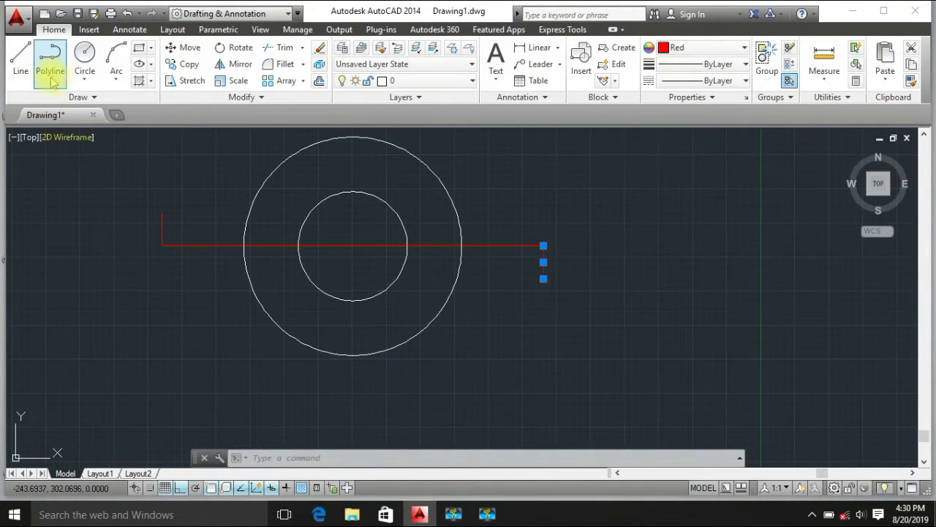
key(Escape)
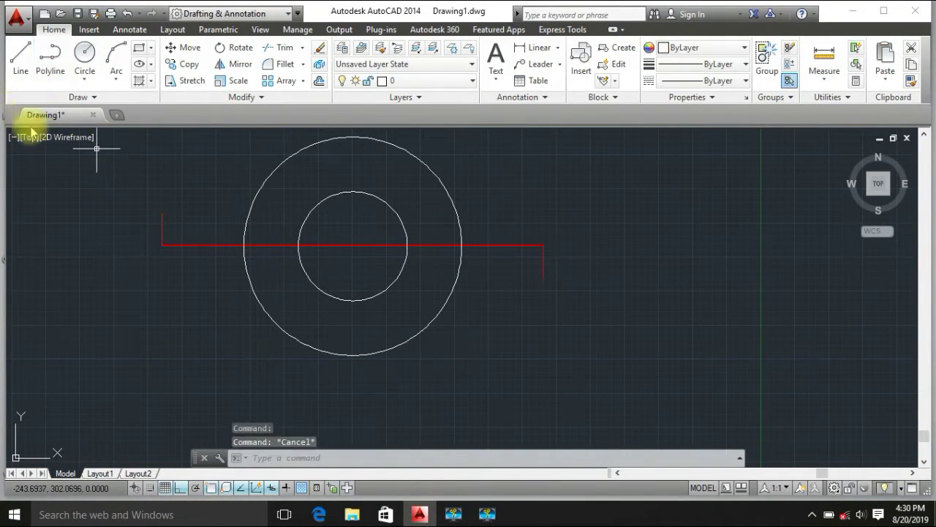
Draw a circle of radius 10 mm centered on the upper end of the left vertical line
click(86, 55)
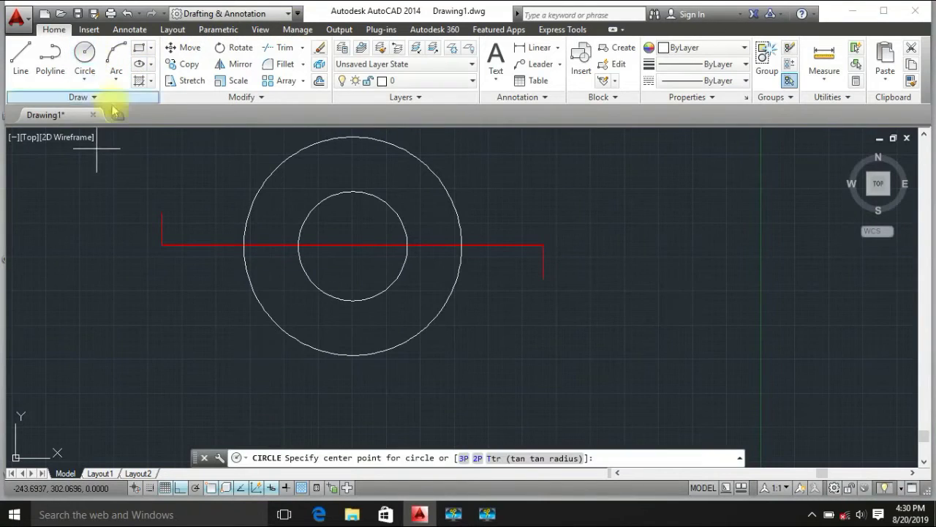
click(161, 213)
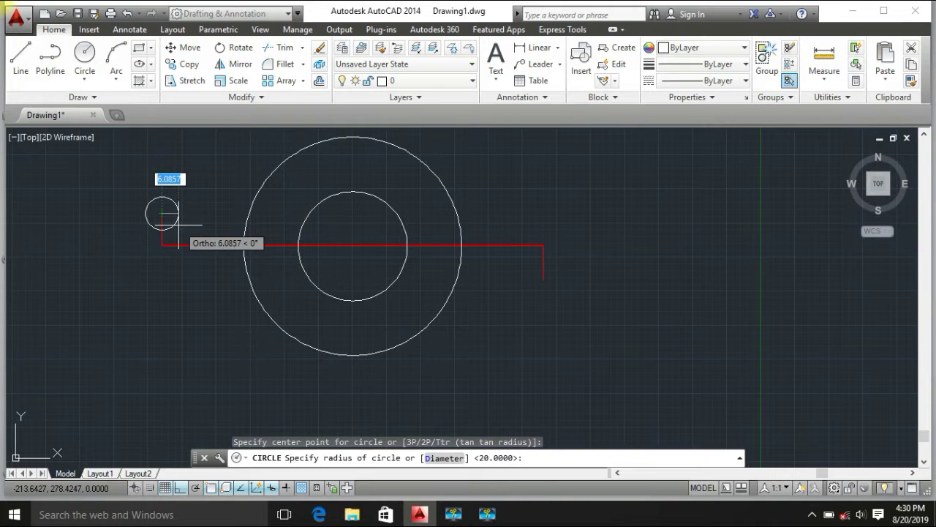
text(10)
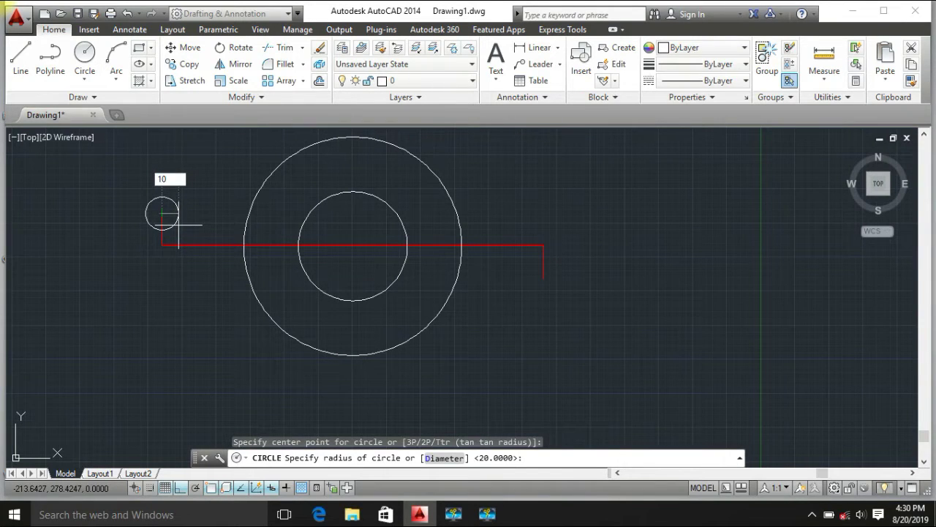
key(Return)
Draw a circle of radius 5 mm centered on the upper end of the left vertical line
click(84, 53)
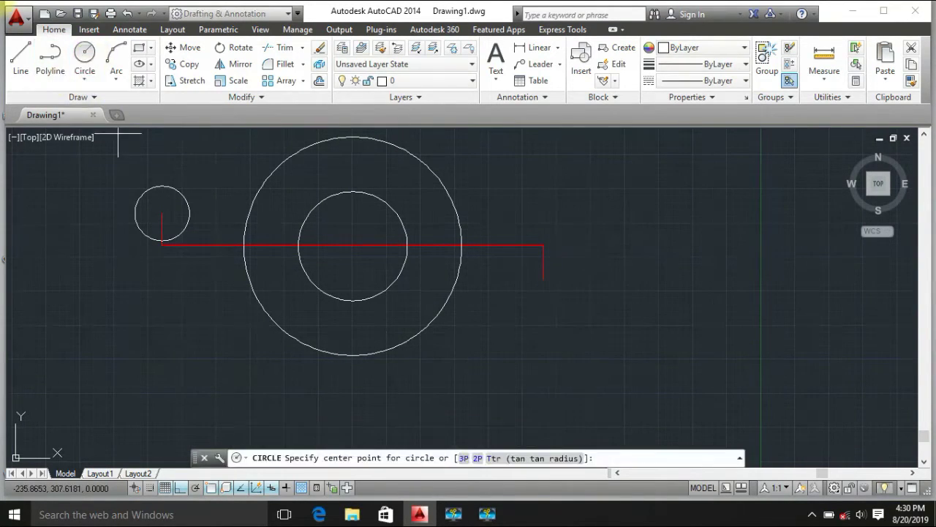
click(161, 213)
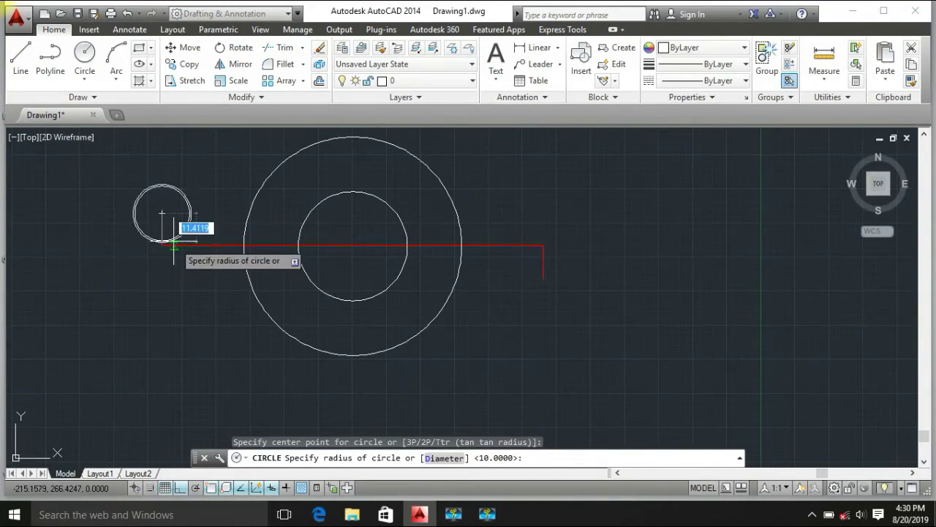
text(5)
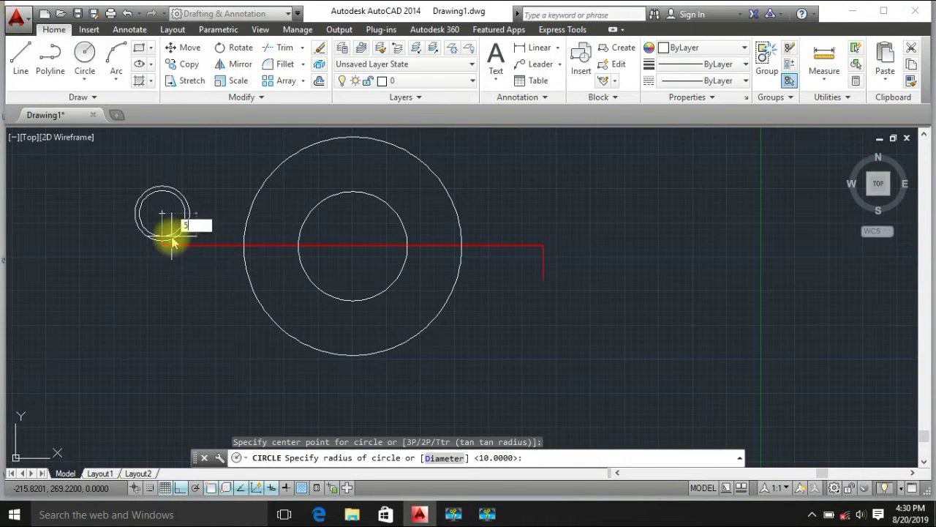
key(Return)
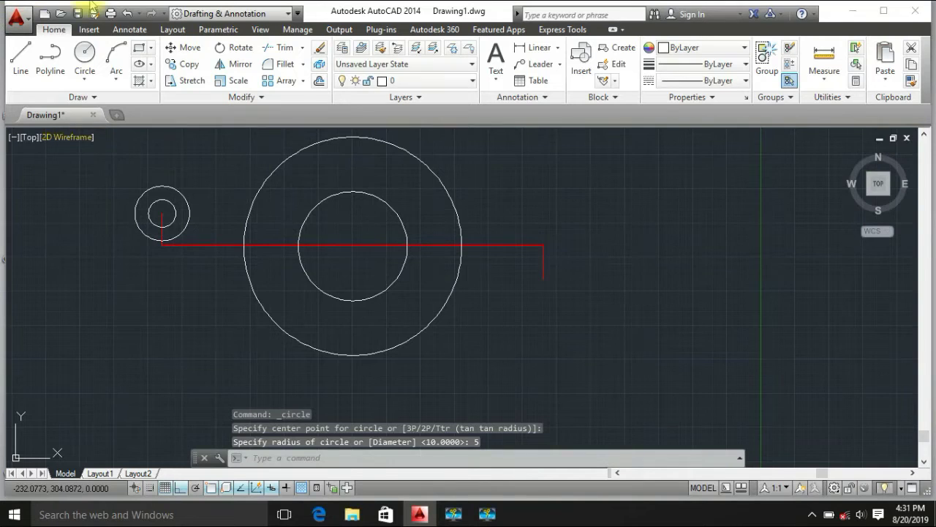
Draw a circle of radius 10 mm centered on the lower end of the right vertical line
click(84, 55)
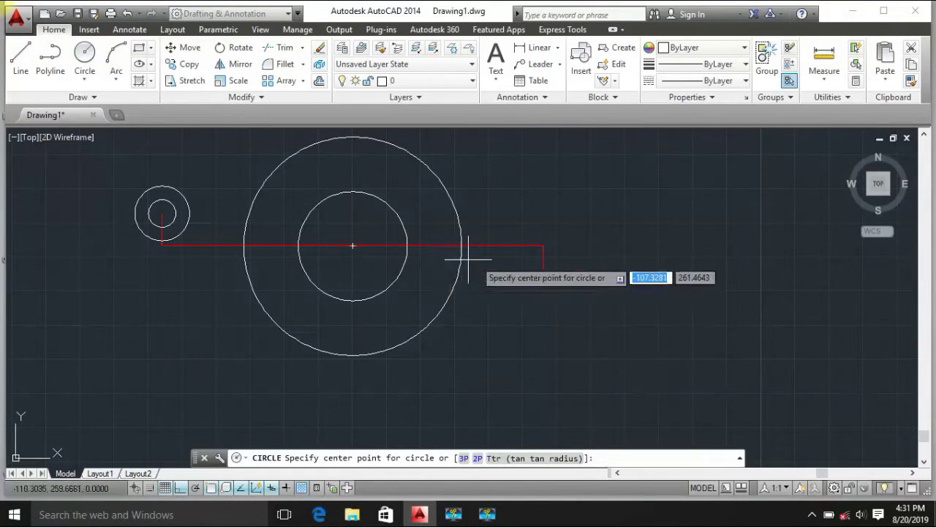
click(544, 278)
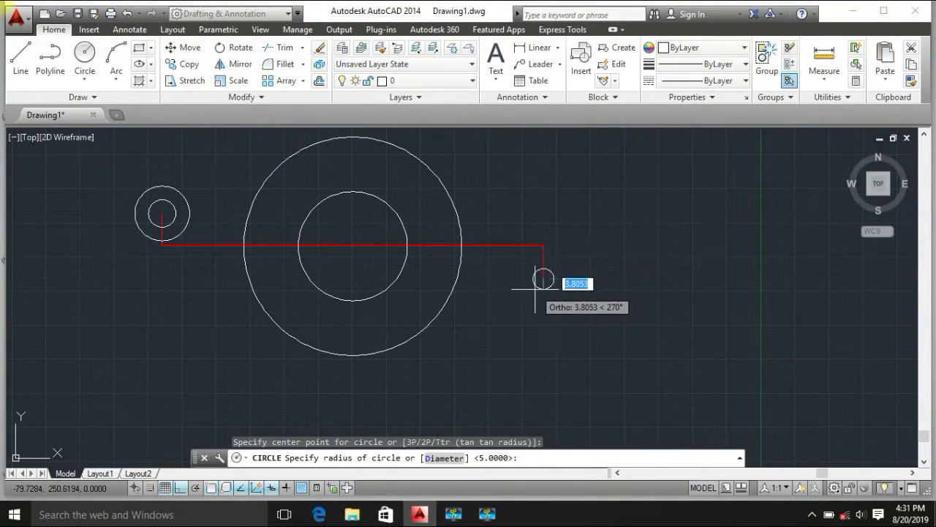
text(10)
key(Return)
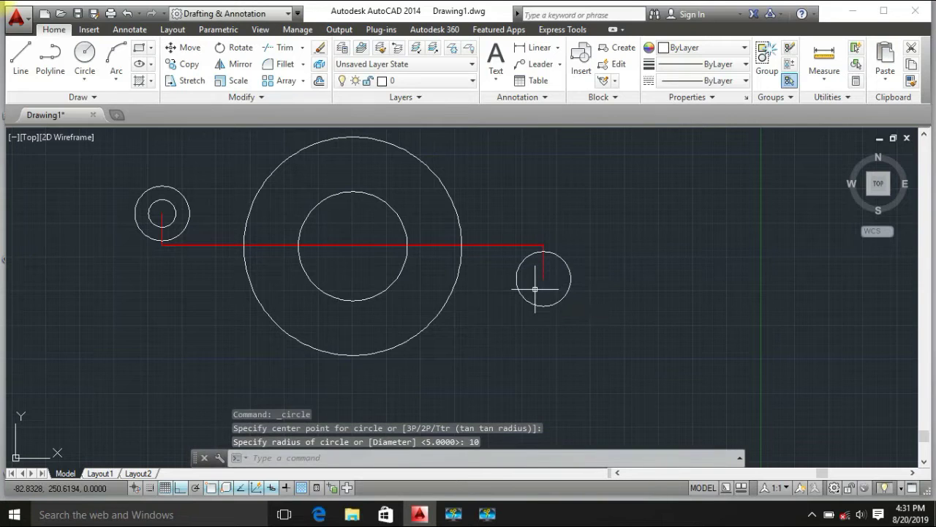
Draw a concentric circle of radius 5 mm inside the circle at the right vertical line's lower end
click(85, 57)
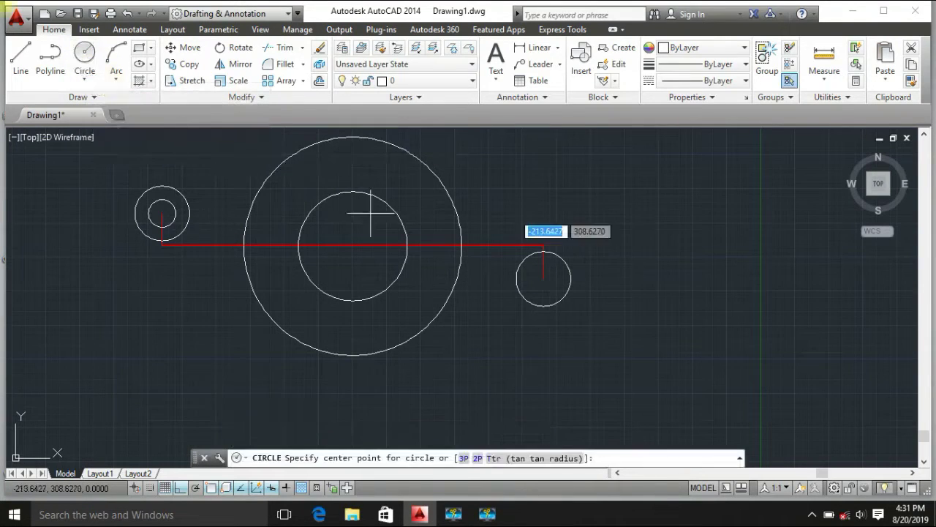
click(542, 278)
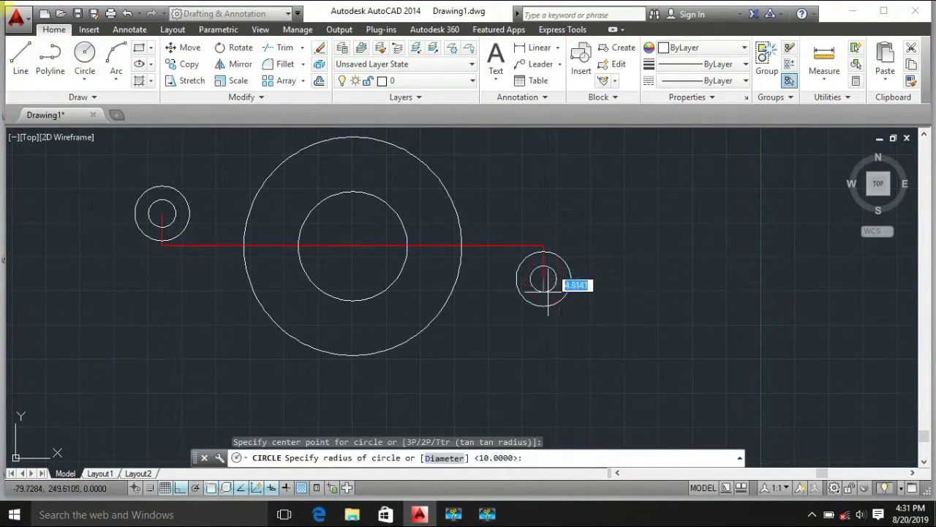
text(5)
key(Return)
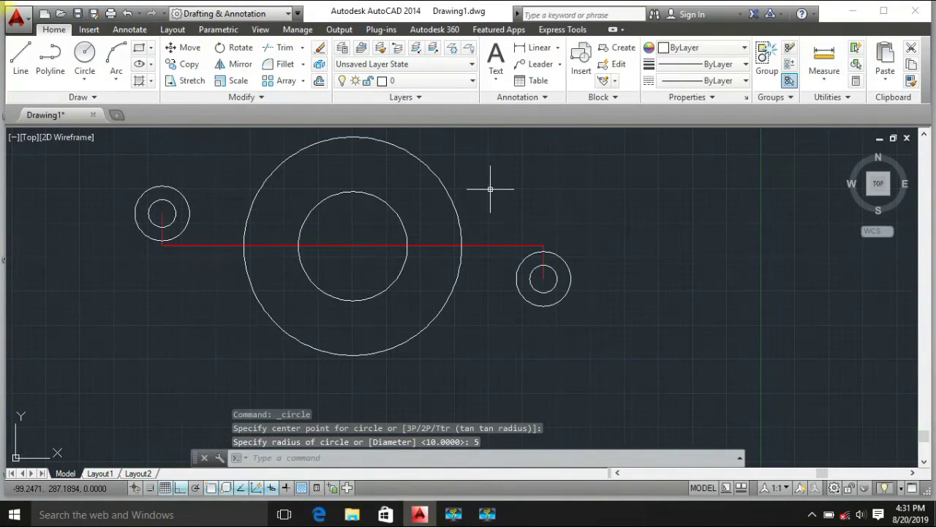
Draw a 35 mm Tan, Tan, Radius circle tangent to the upper sides of the left outer small circle and the large central circle
scroll(491, 216, down, 3)
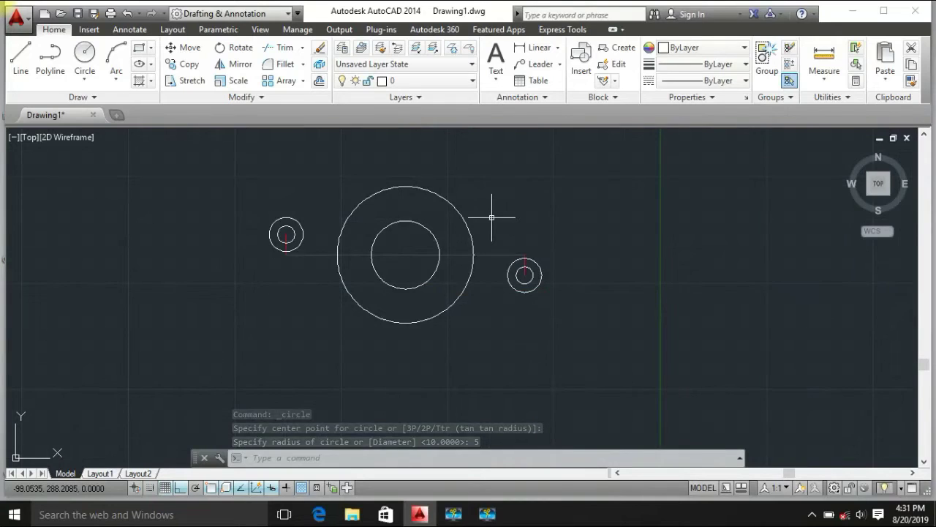
scroll(483, 214, up, 2)
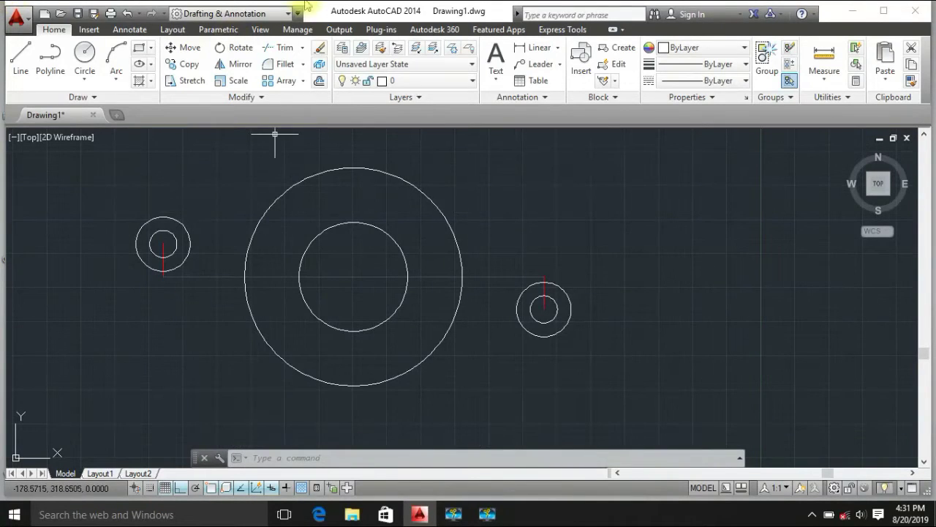
click(87, 57)
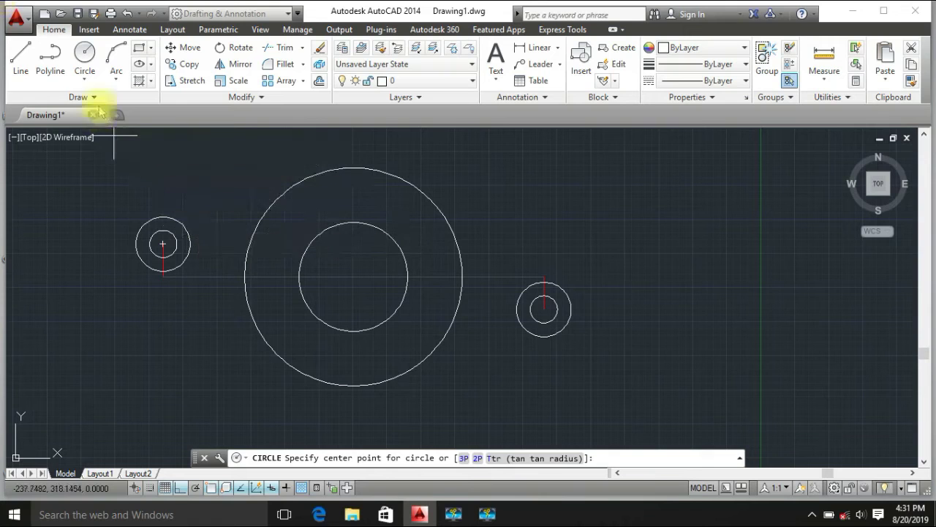
key(Escape)
click(89, 72)
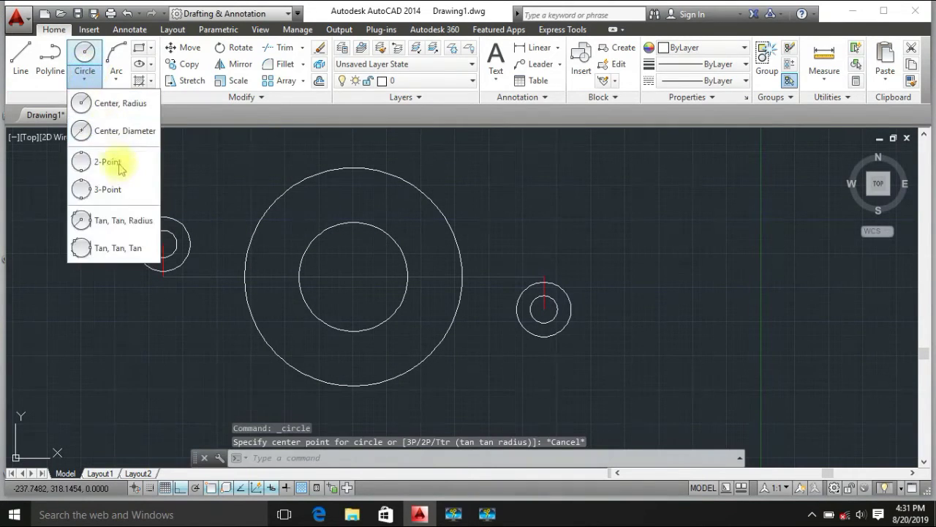
click(126, 215)
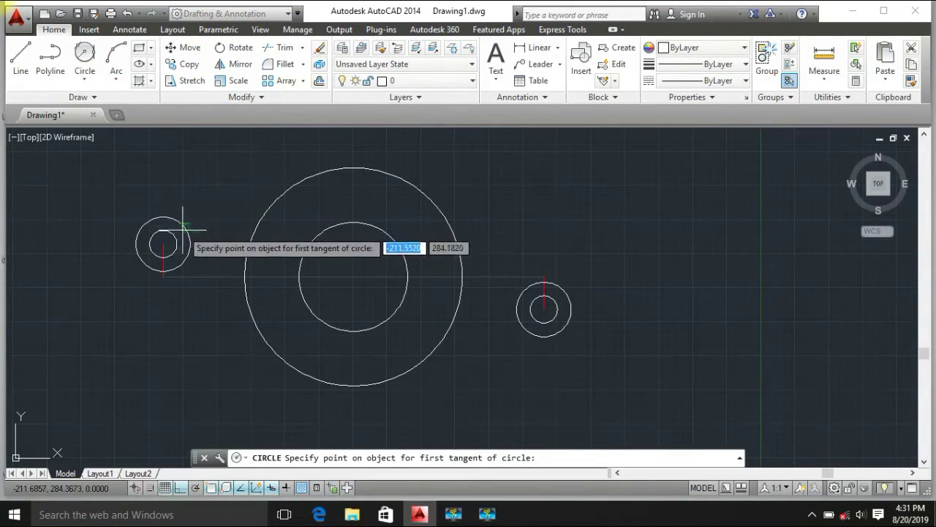
click(187, 232)
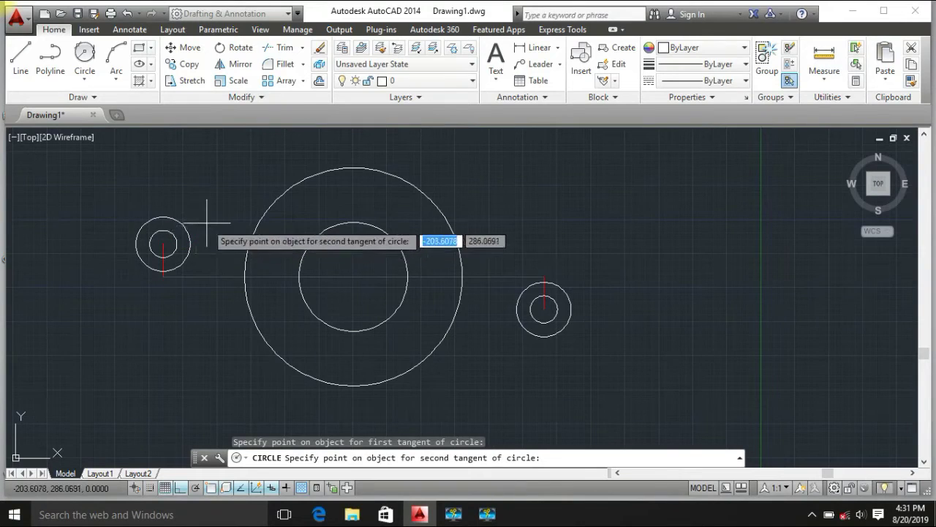
click(257, 219)
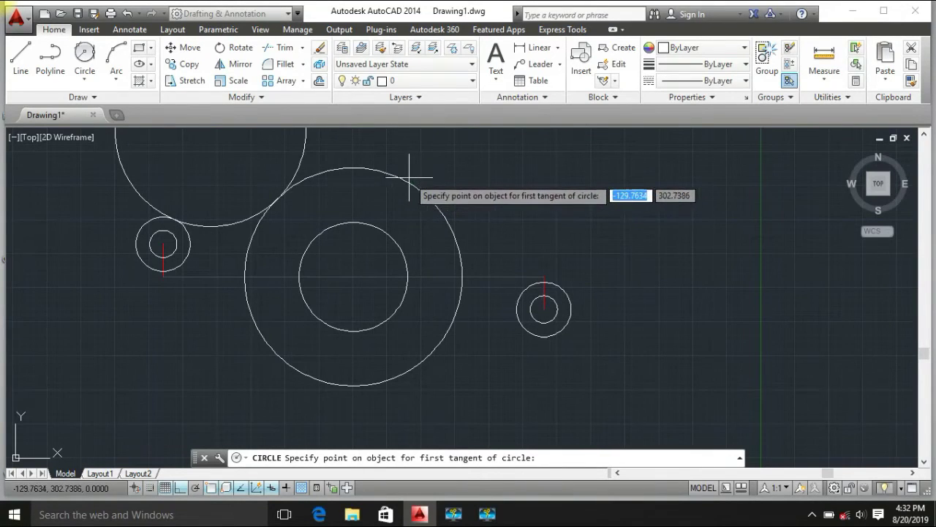
Draw a 100 mm Tan, Tan, Radius circle tangent to the large circle's upper right and the right outer small circle's upper right
click(408, 178)
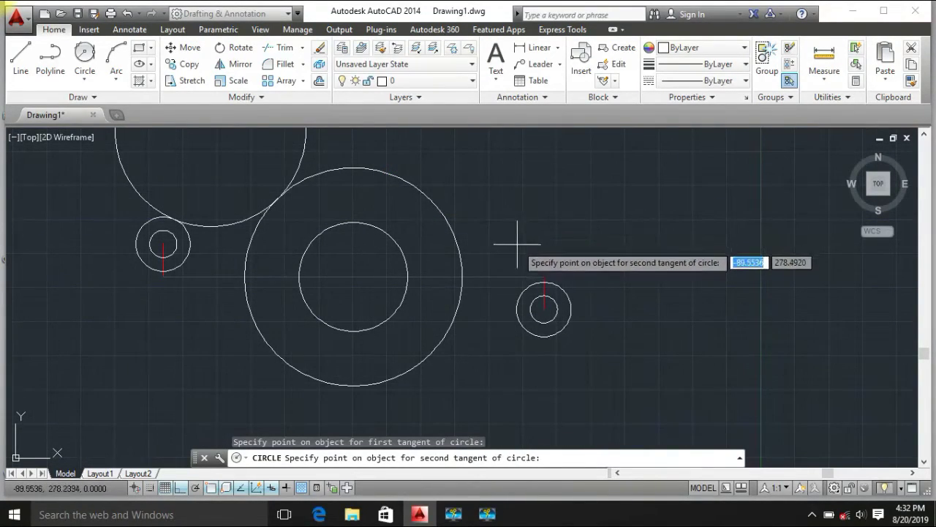
click(565, 292)
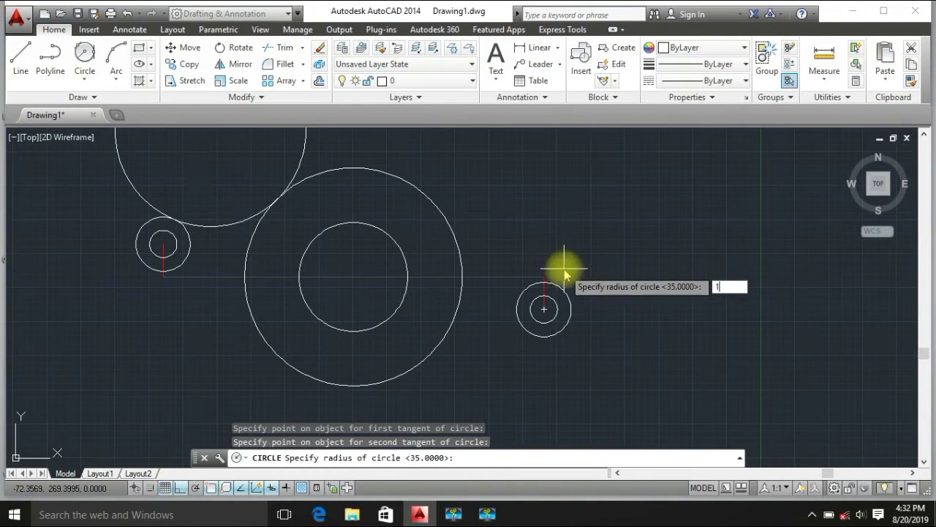
key(Return)
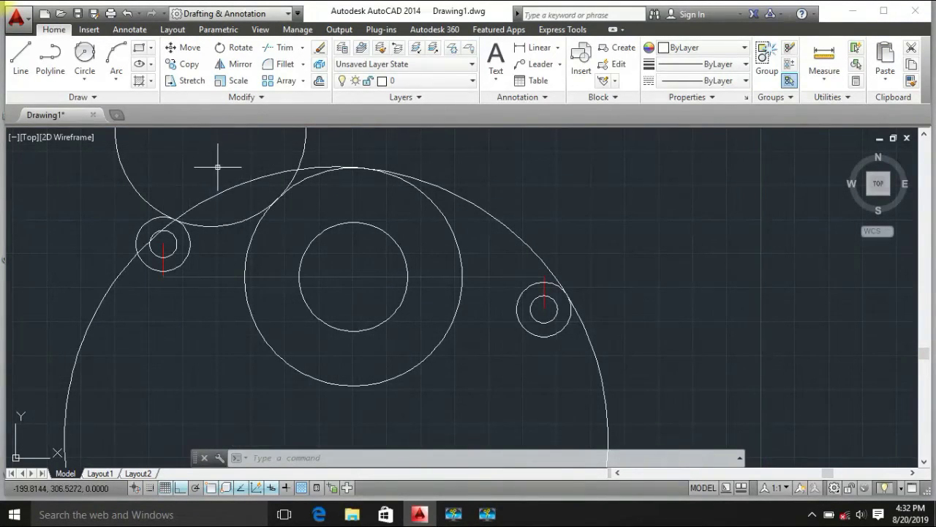
Trim both tangent circles to leave the concave arc at the upper left and the convex arc at the upper right of the large circle
text(TR)
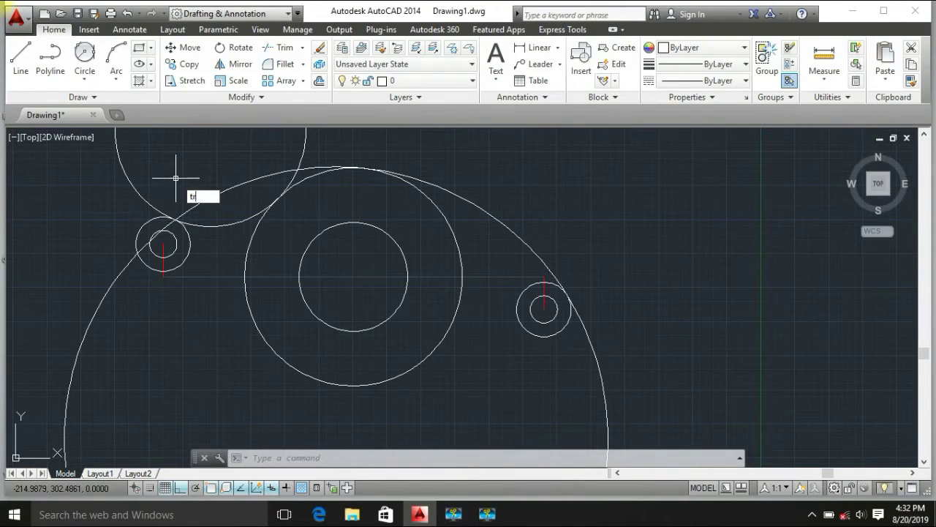
key(Return)
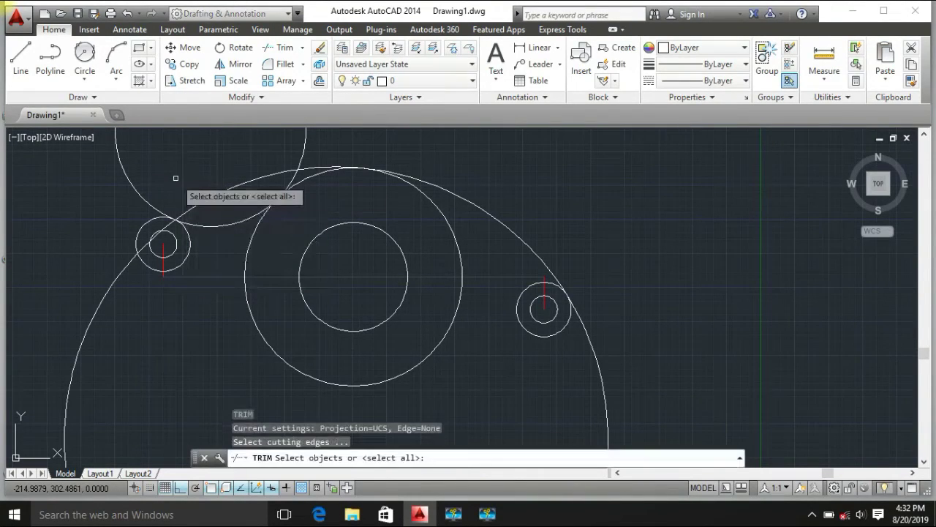
key(Return)
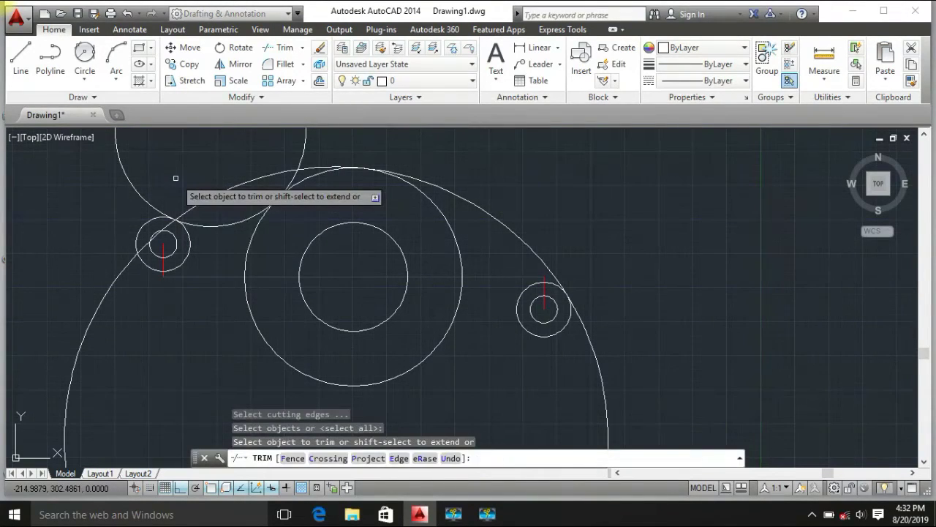
click(123, 167)
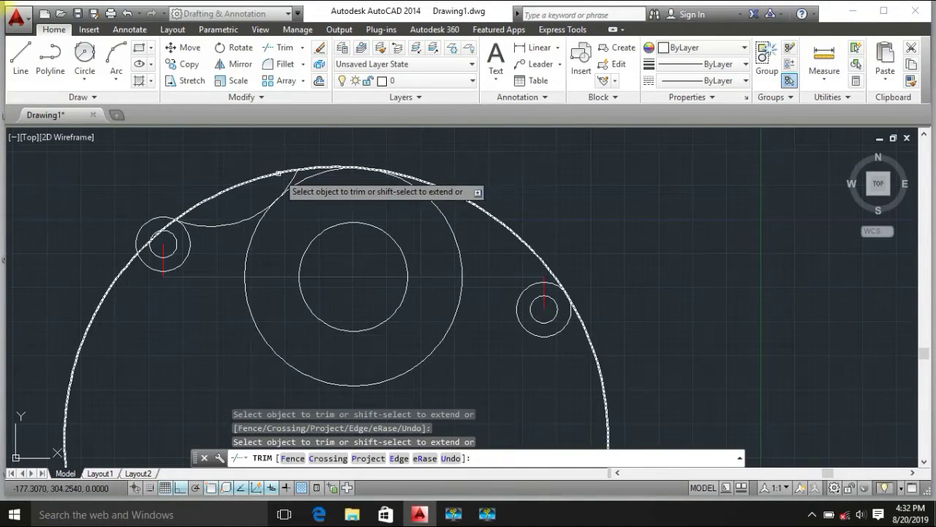
click(272, 178)
click(290, 173)
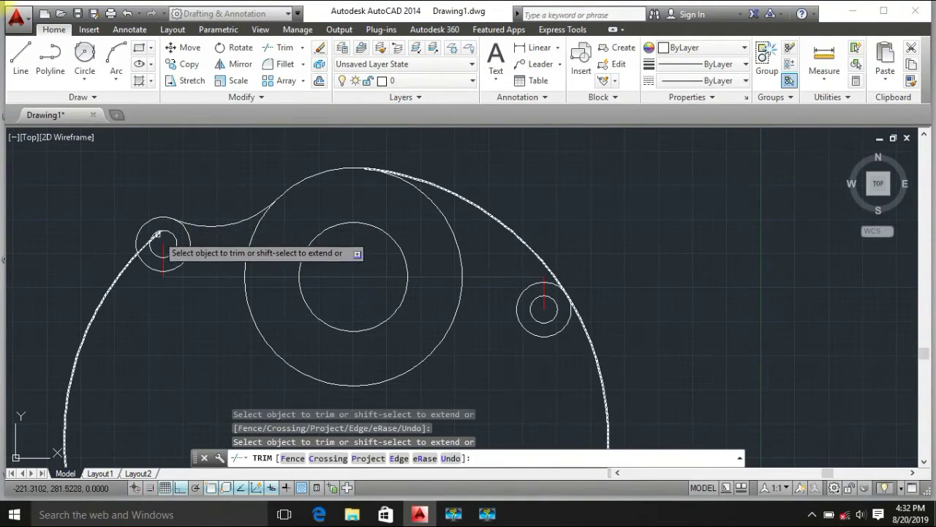
click(127, 257)
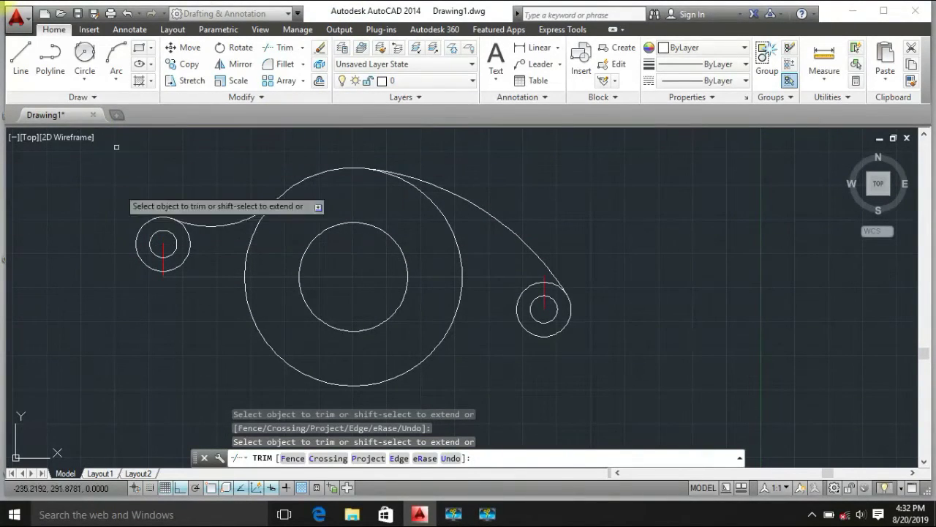
key(Escape)
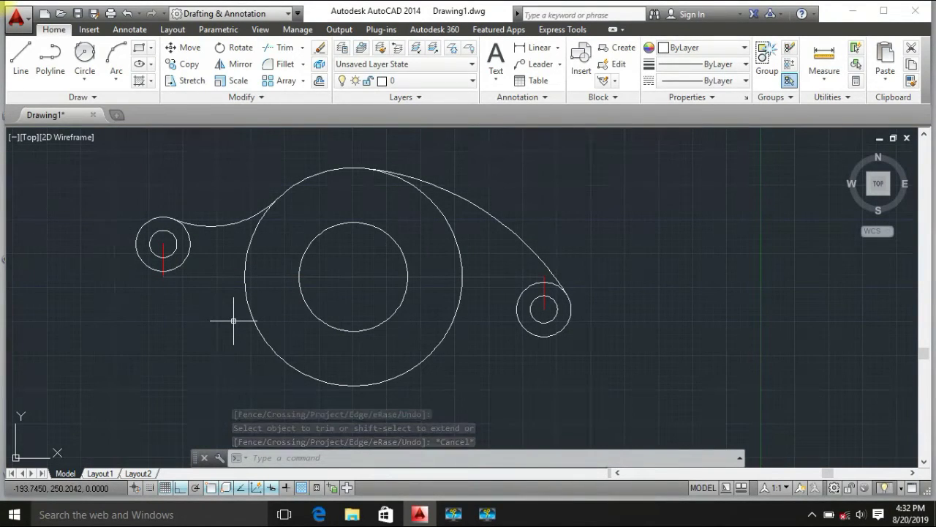
Draw a 100 mm Tan, Tan, Radius circle tangent to the lower left of both the left outer small circle and the large circle
click(85, 79)
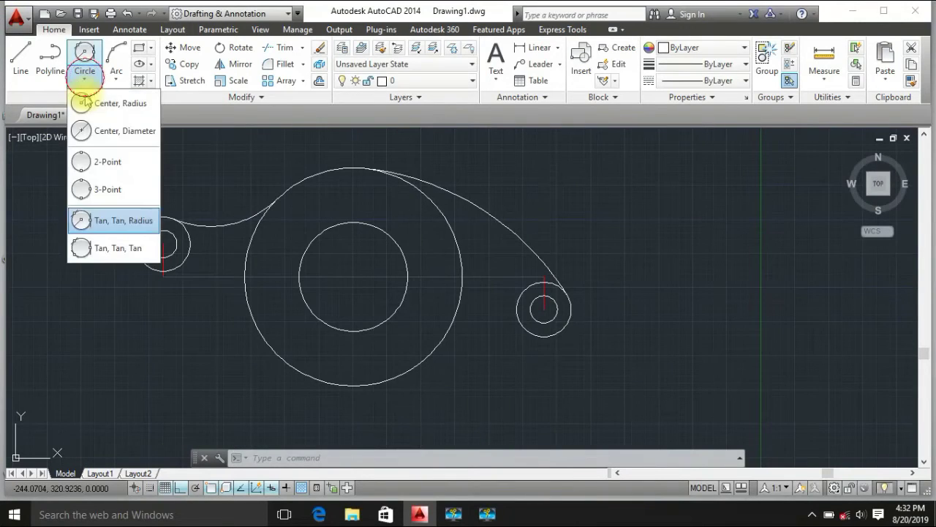
click(110, 220)
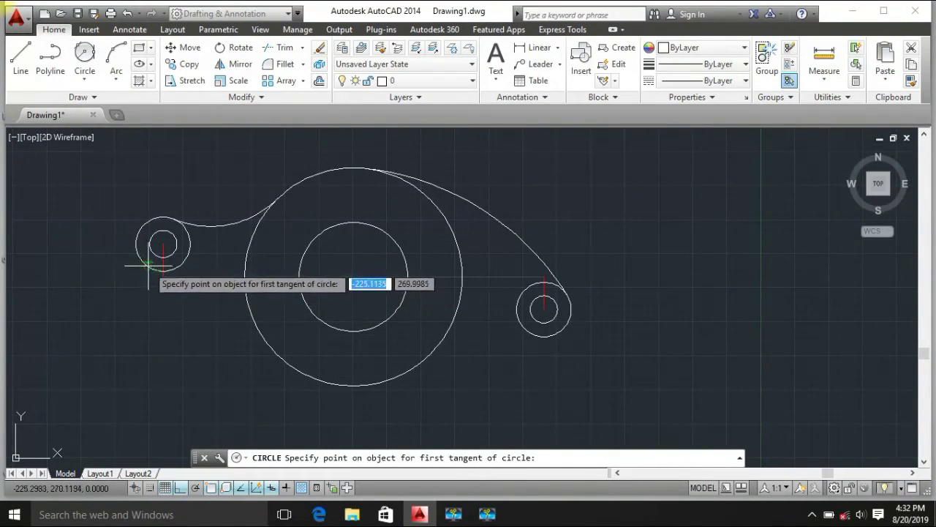
click(144, 264)
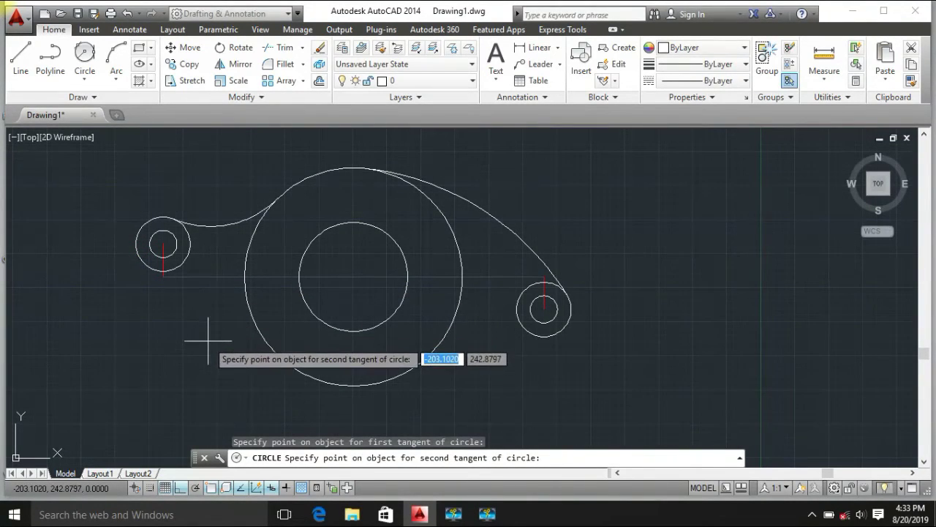
click(302, 373)
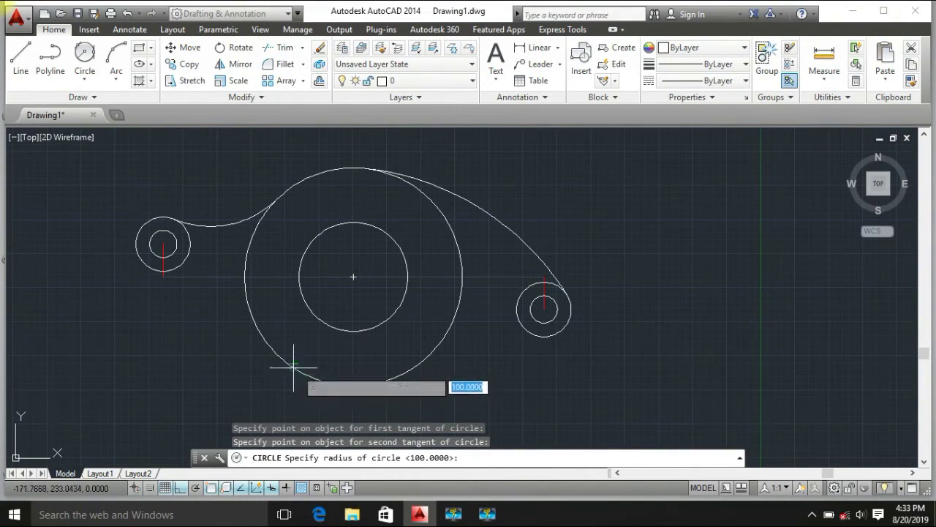
text(100)
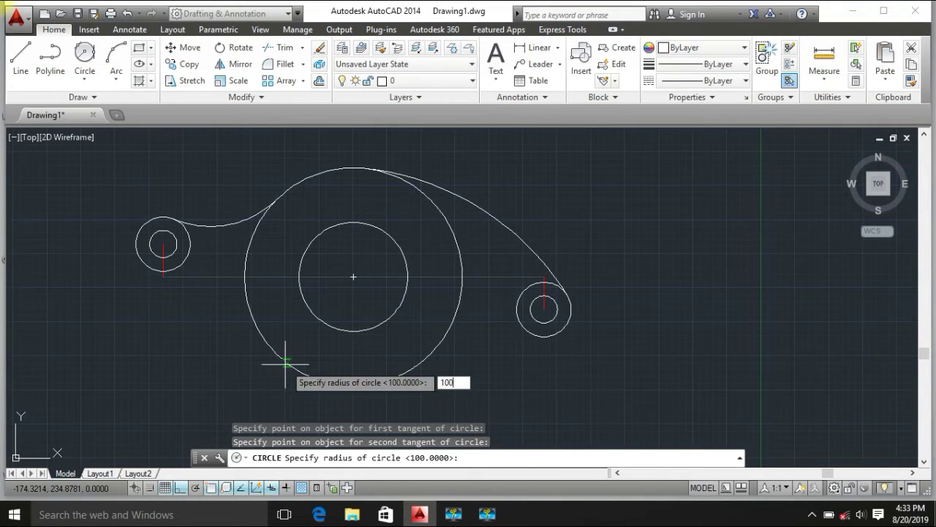
key(Return)
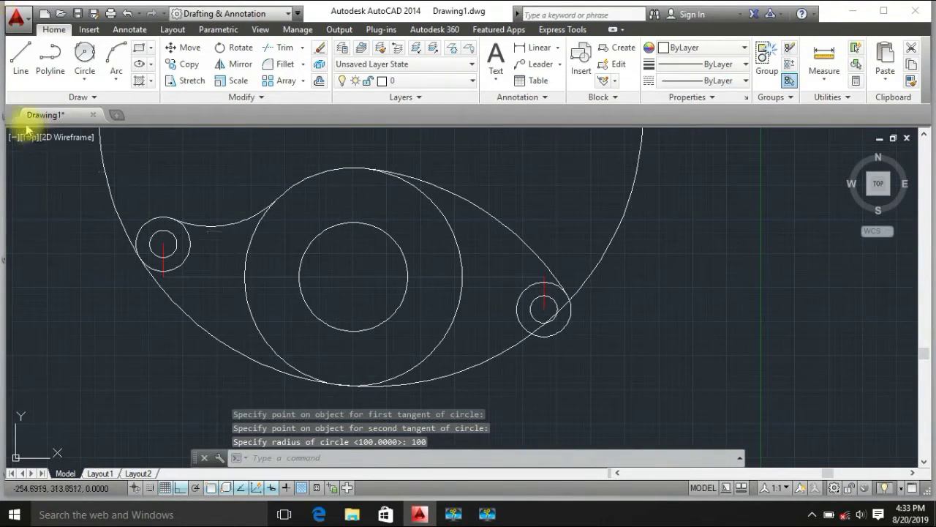
Draw a 35 mm Tan, Tan, Radius circle tangent to the lower left of the right outer small circle and the large circle's lower right
click(84, 76)
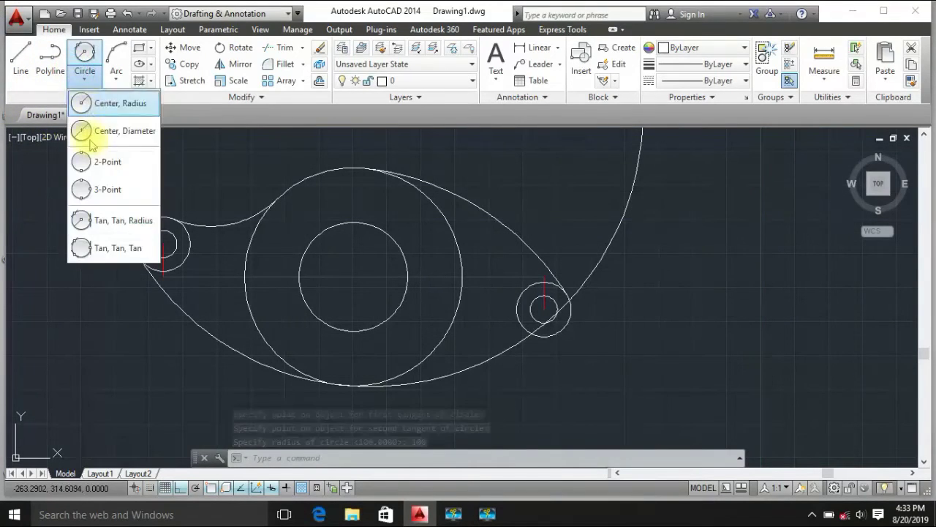
click(119, 219)
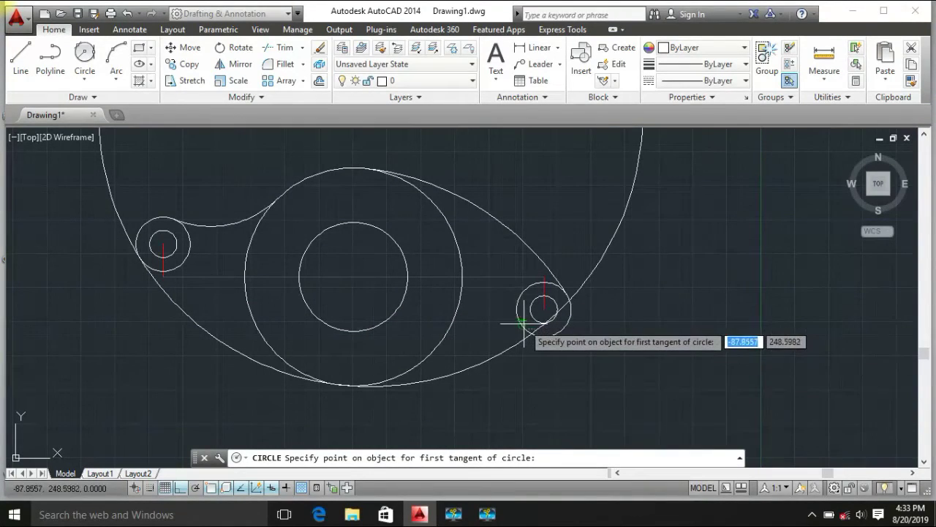
click(516, 323)
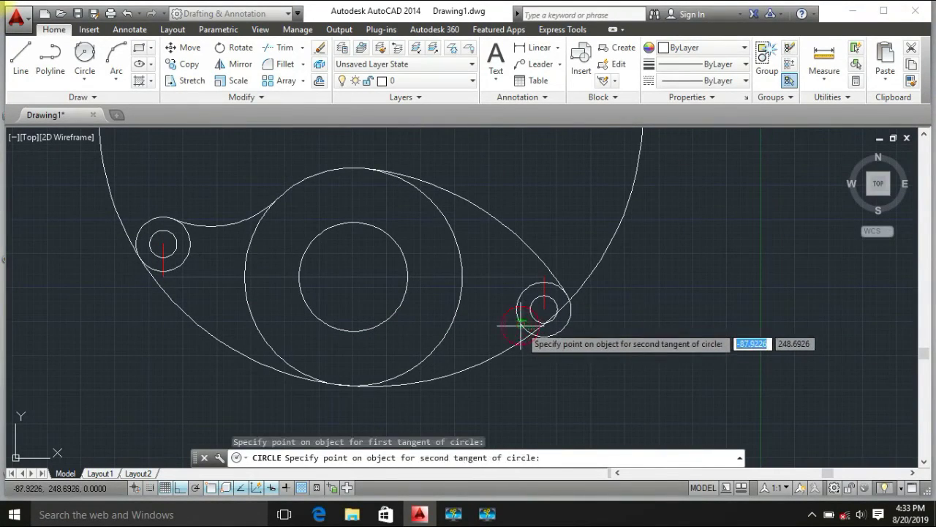
click(447, 329)
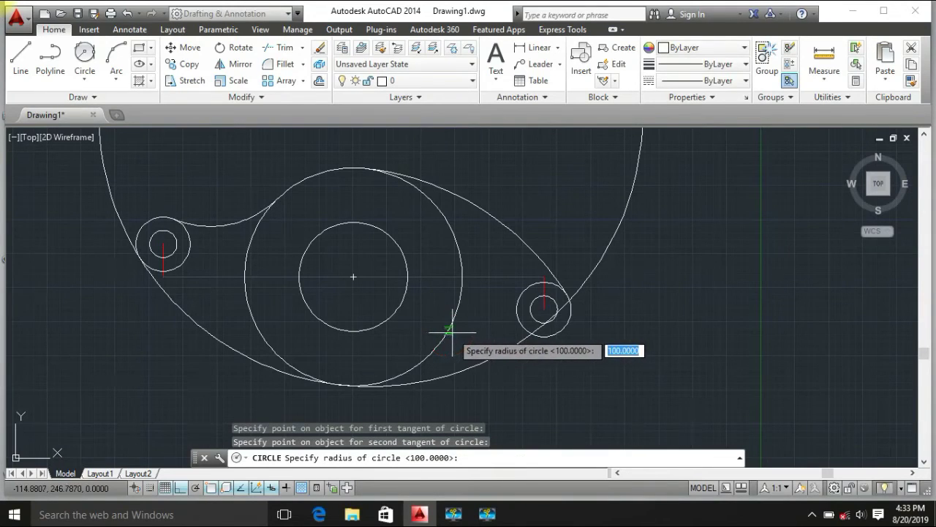
text(35)
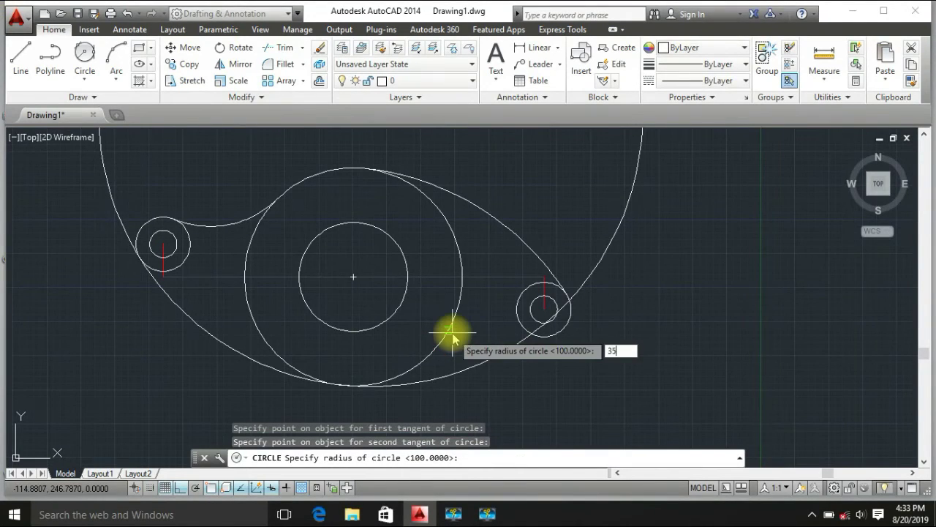
key(Return)
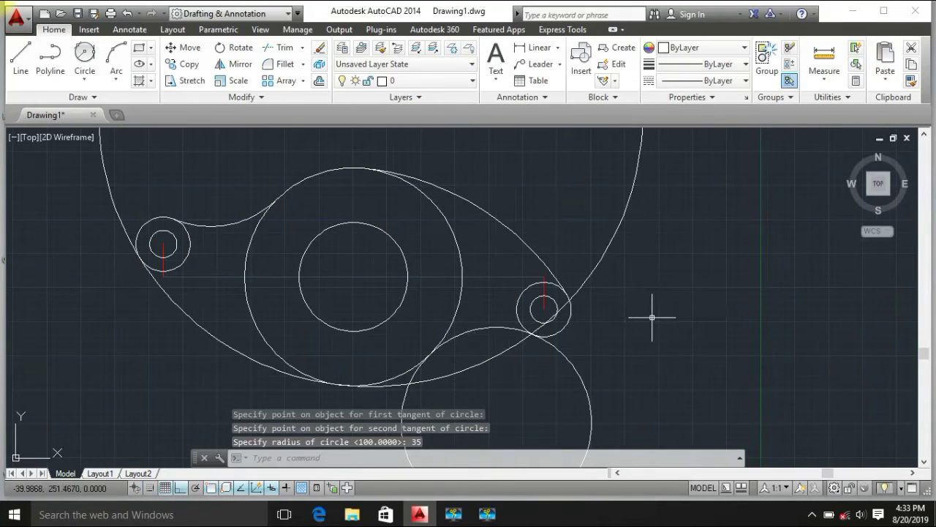
Trim both tangent circles to the lower-left convex arc and lower-right concave arc, and erase the leftover segment inside the right outer small circle
text(TR)
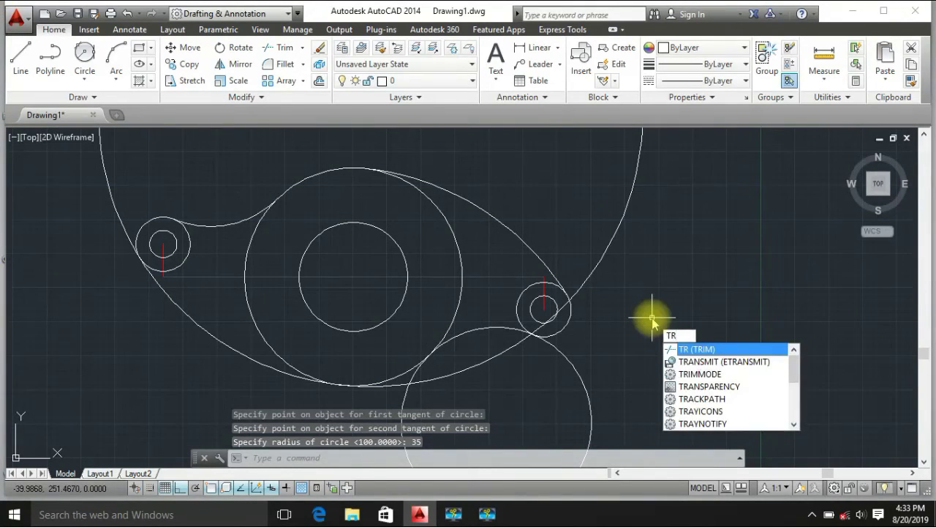
key(Return)
key(Return)
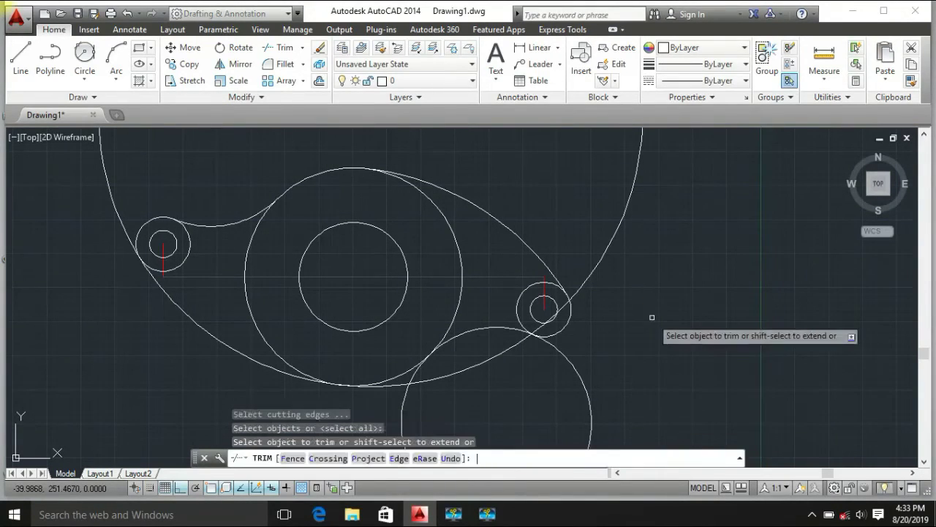
click(606, 249)
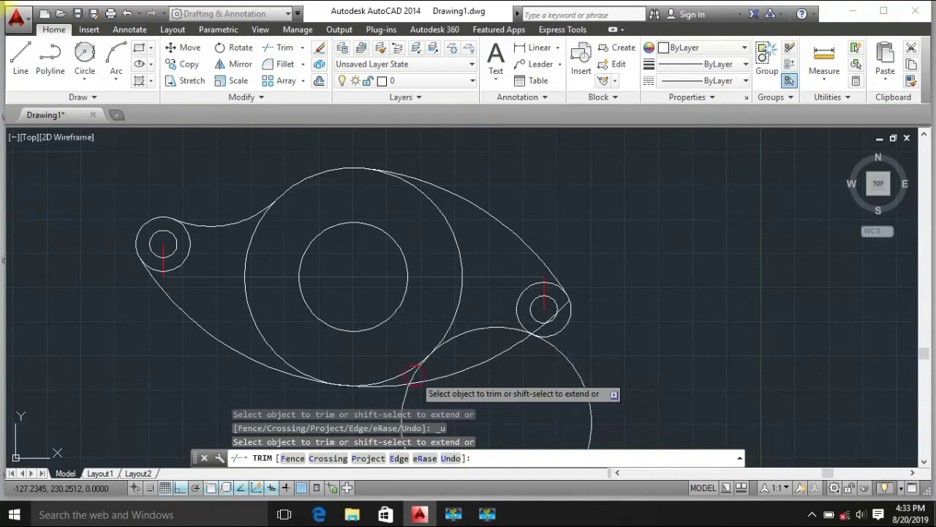
click(414, 373)
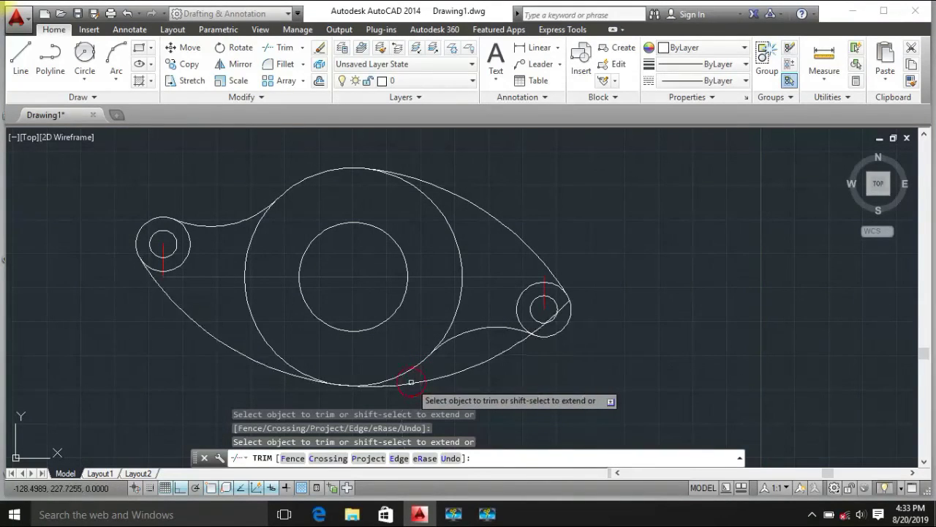
click(517, 344)
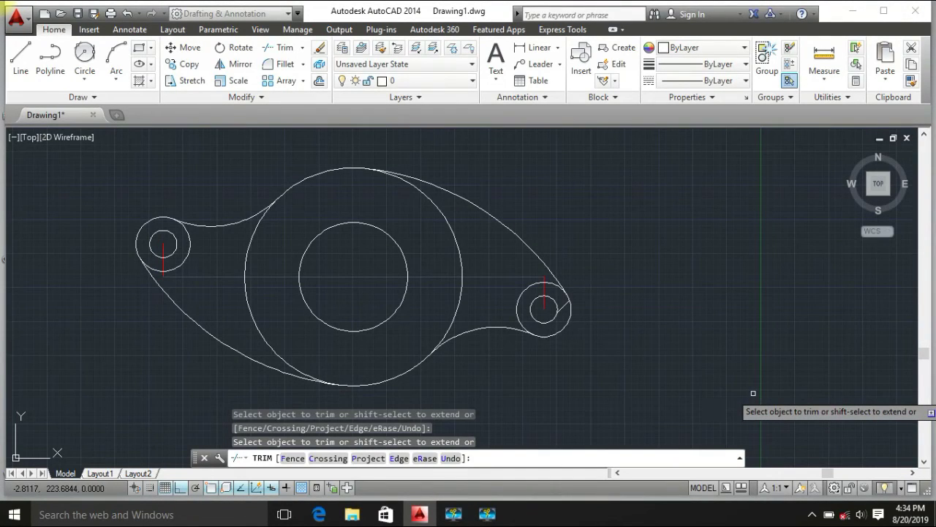
key(Escape)
click(567, 303)
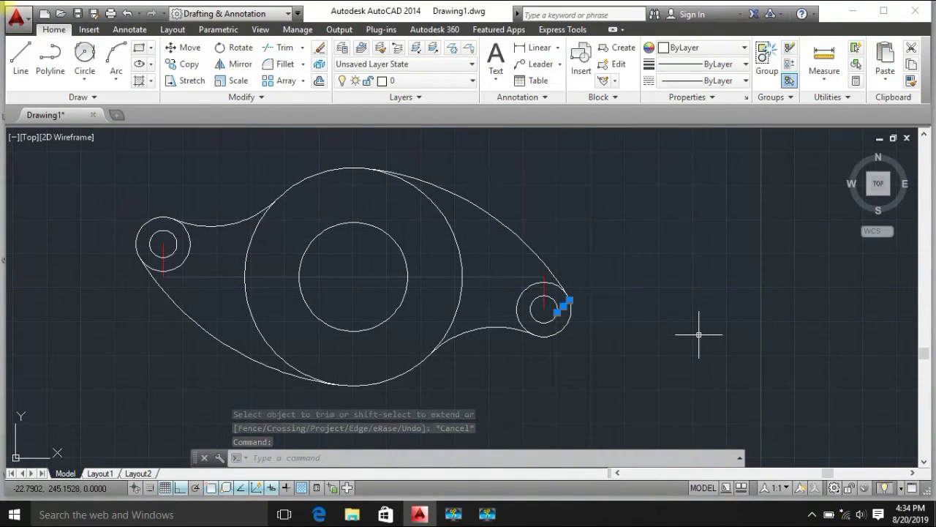
key(Delete)
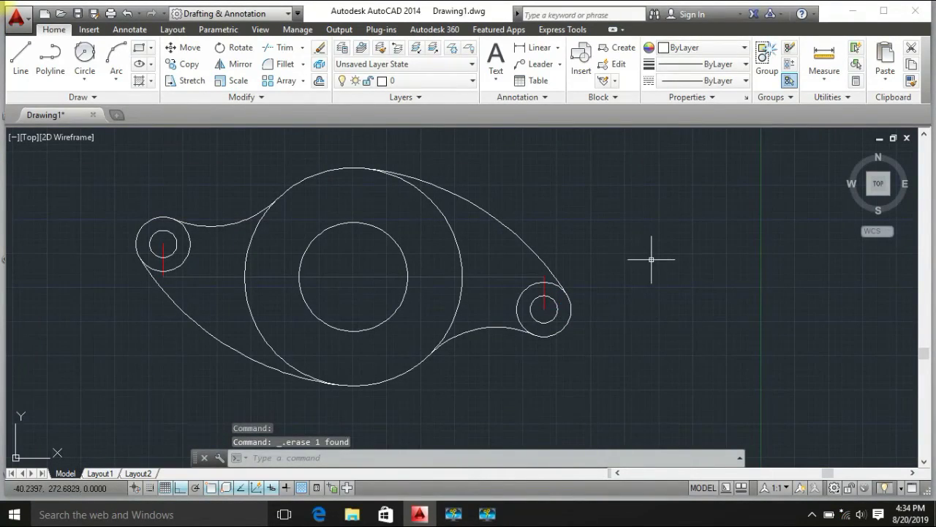